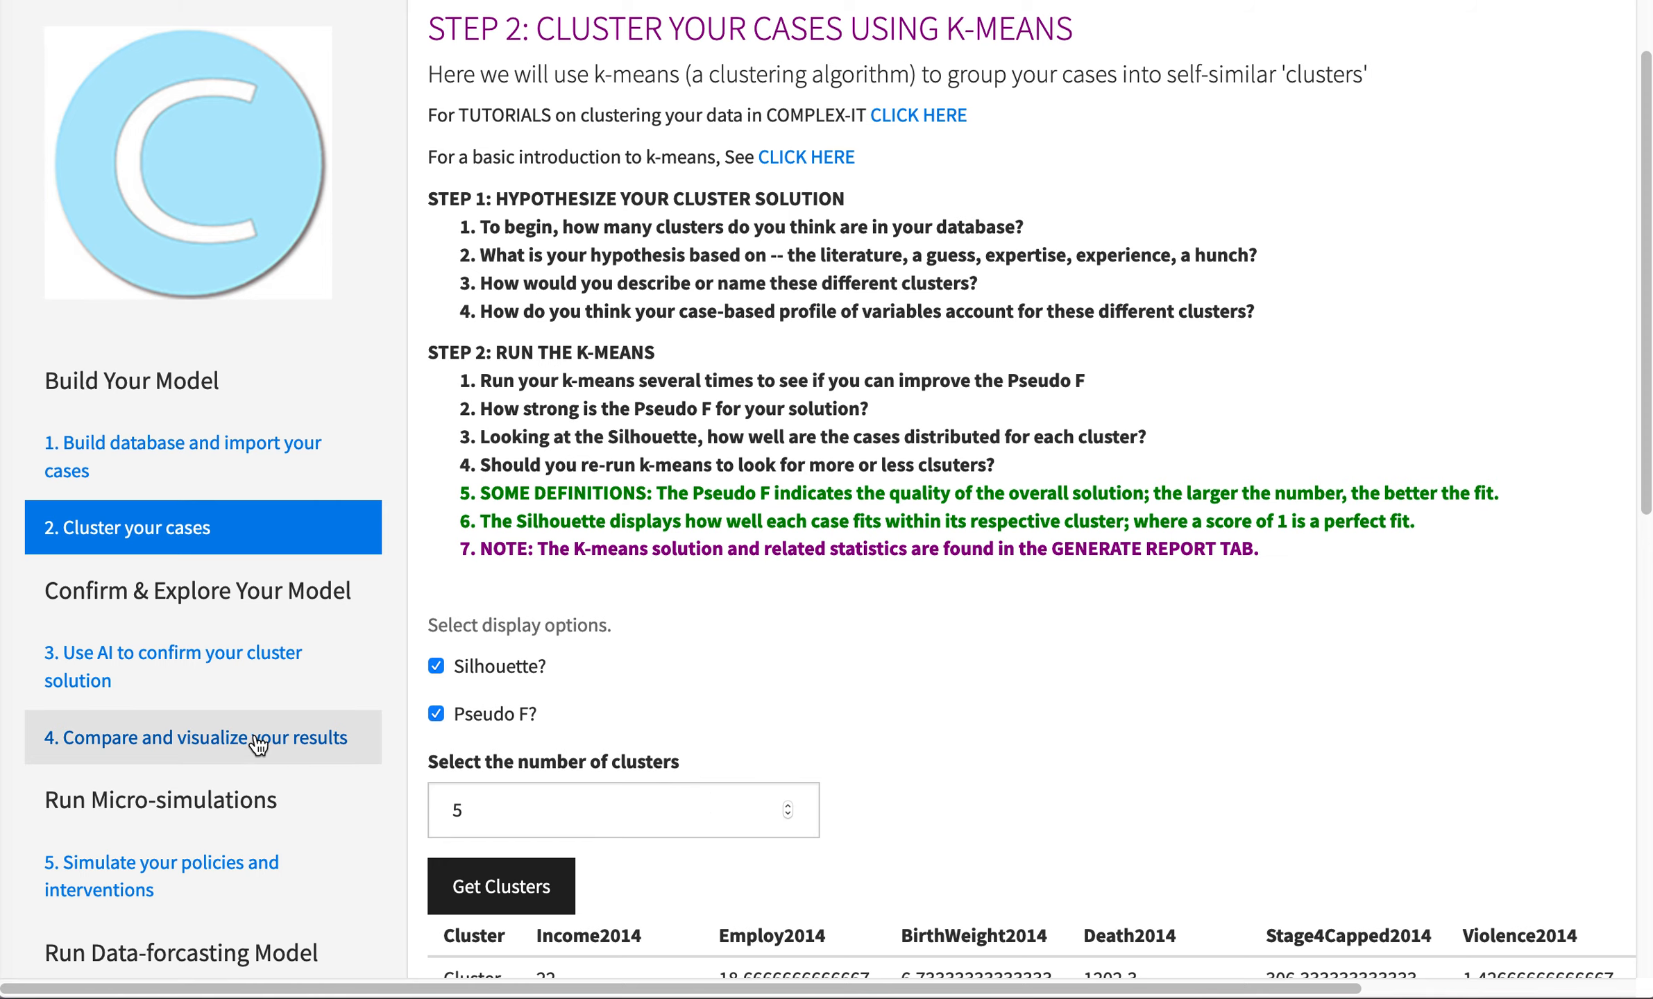
# - Open the results comparison and visualization page and plot the observations as names
pyautogui.click(259, 740)
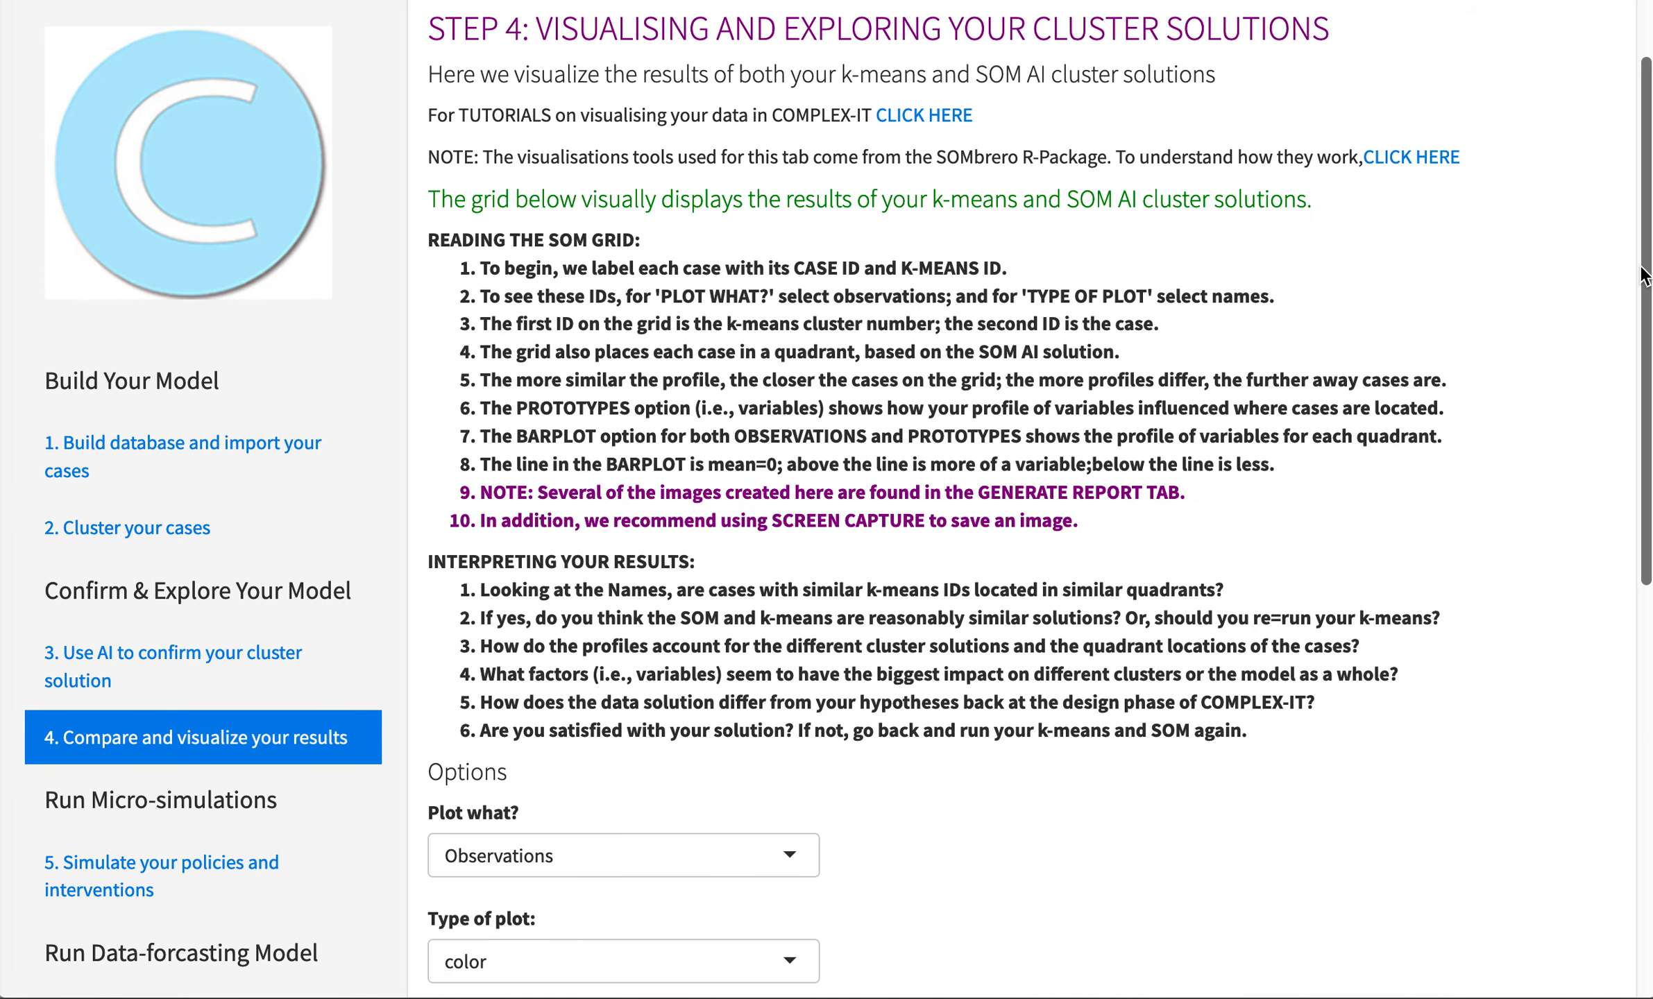
pyautogui.moveTo(1648, 268); pyautogui.dragTo(1649, 776)
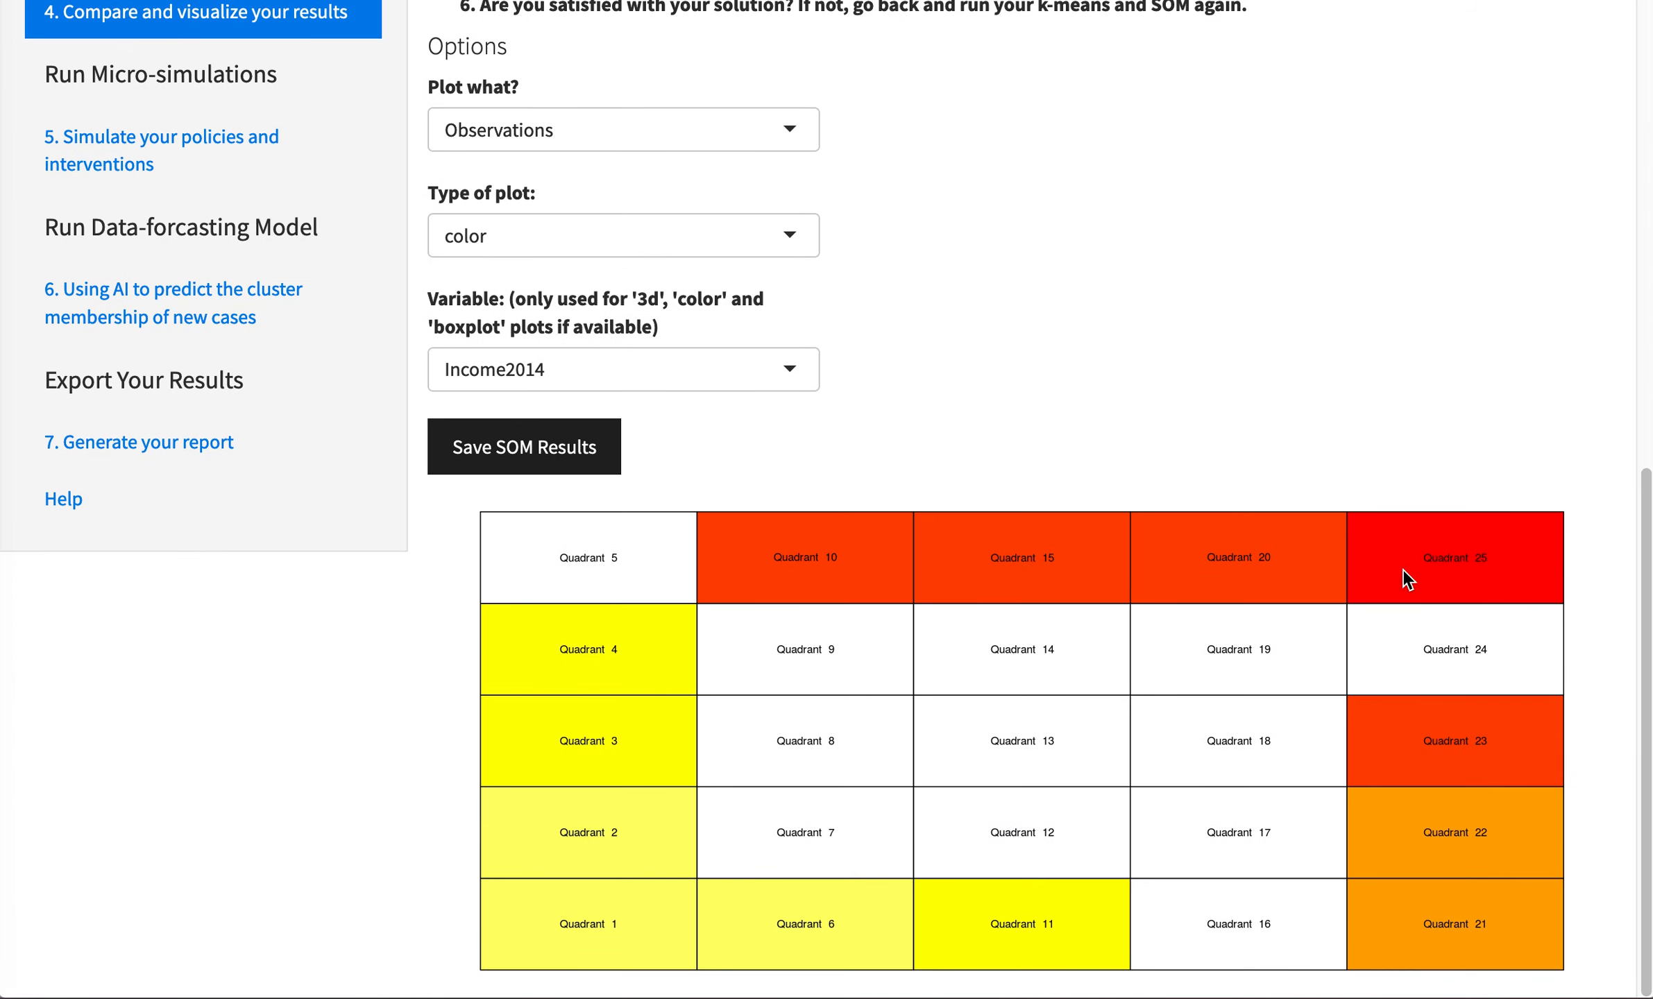
pyautogui.click(694, 235)
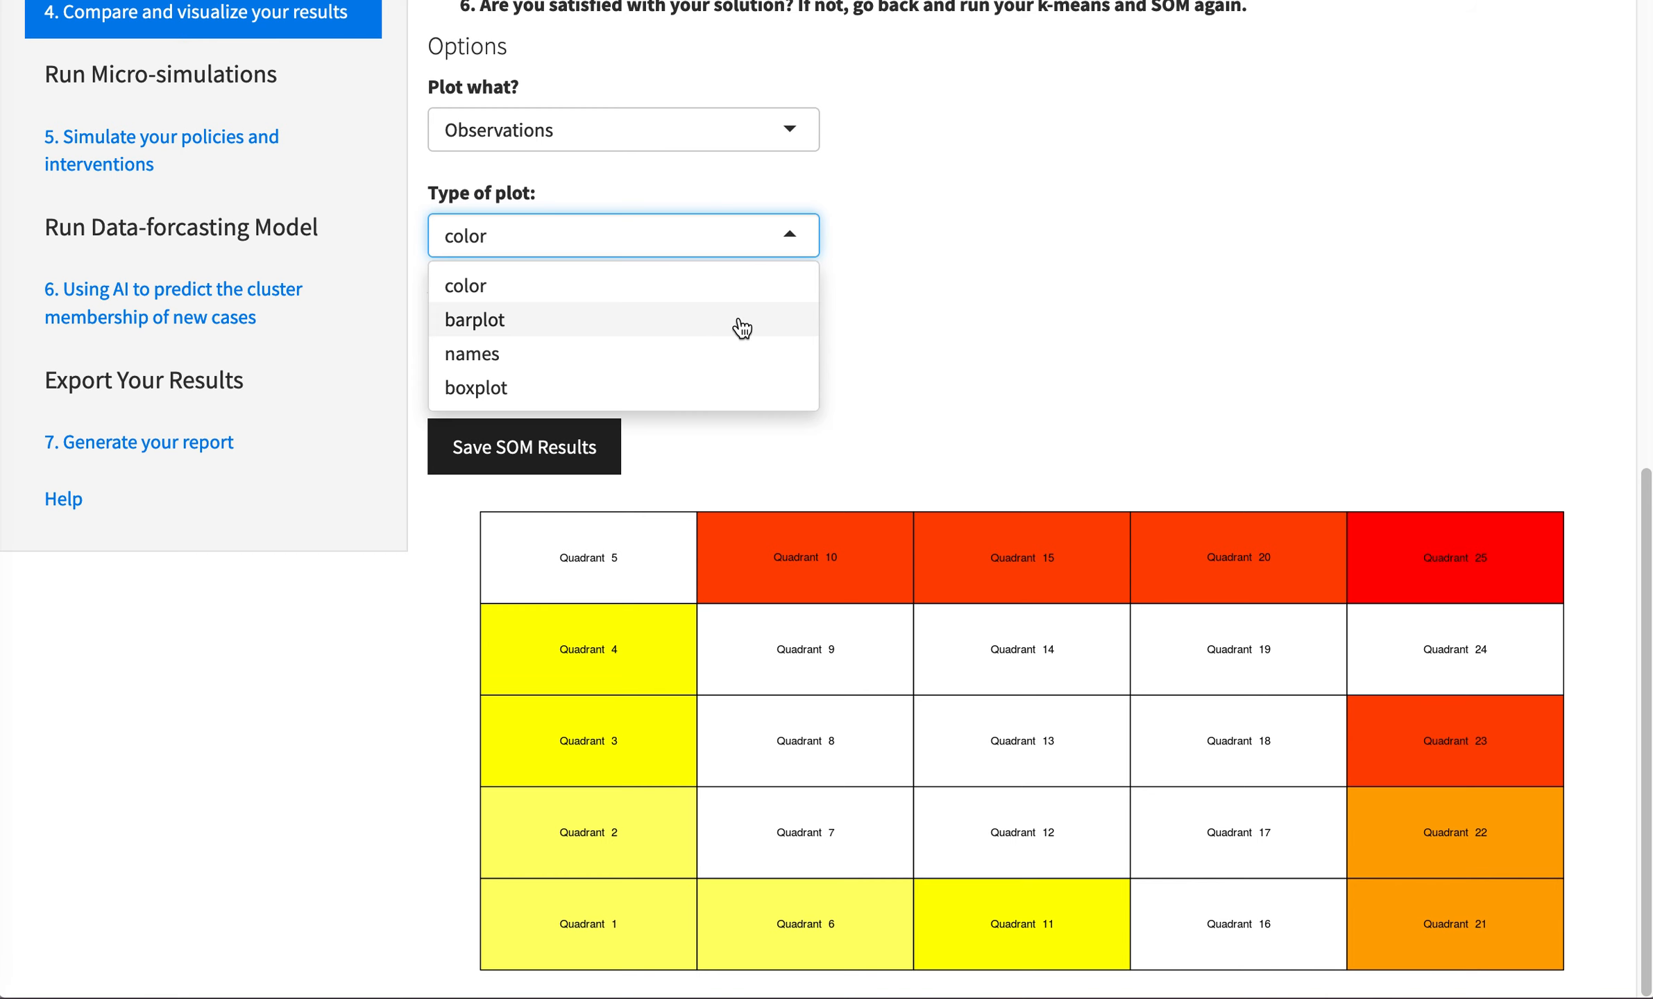
pyautogui.click(736, 350)
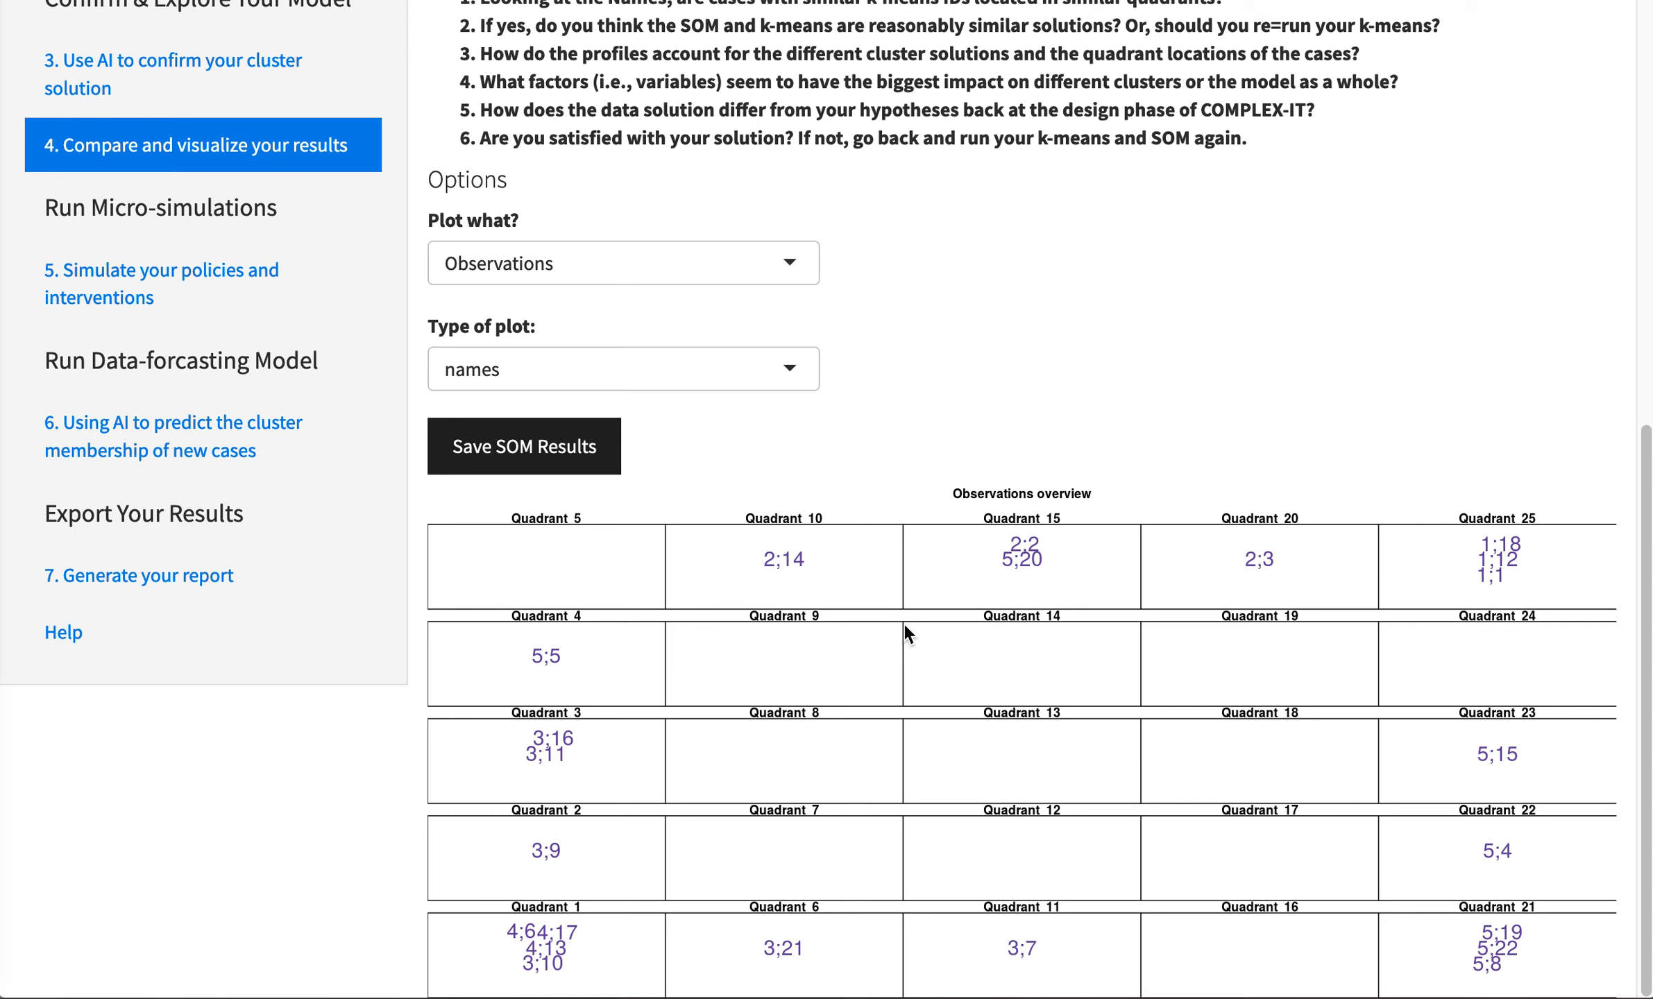
# - Plot the observations as a barplot, and go to the policy simulation page
pyautogui.click(776, 375)
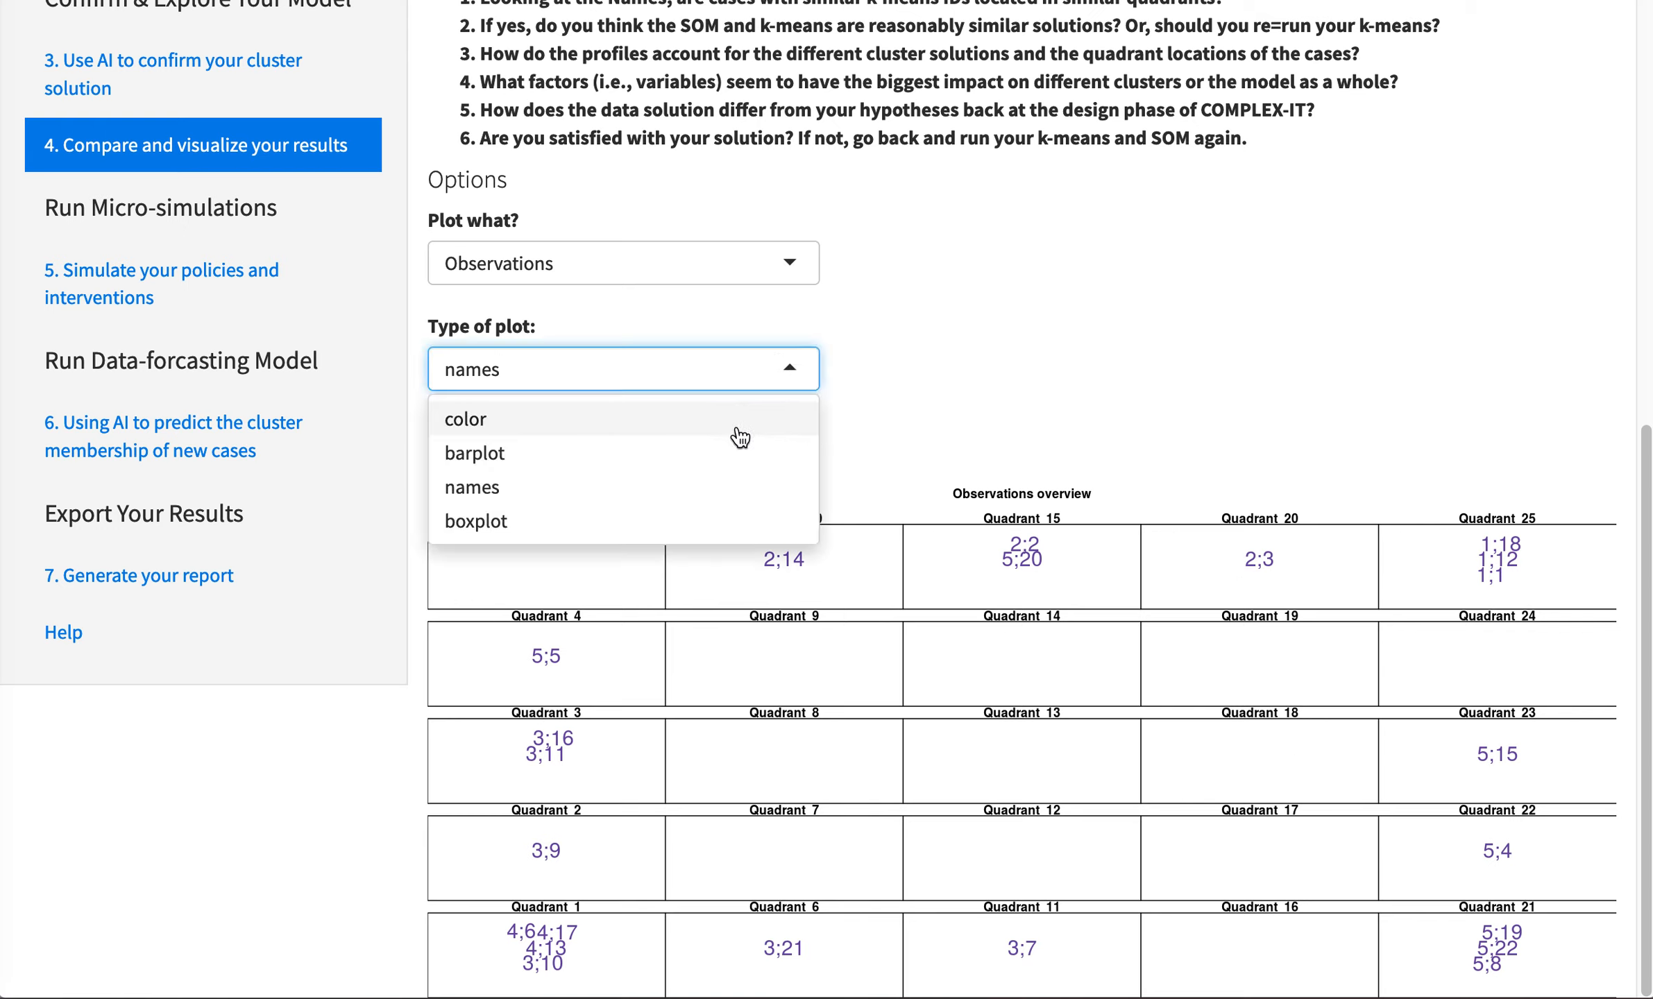
pyautogui.click(730, 455)
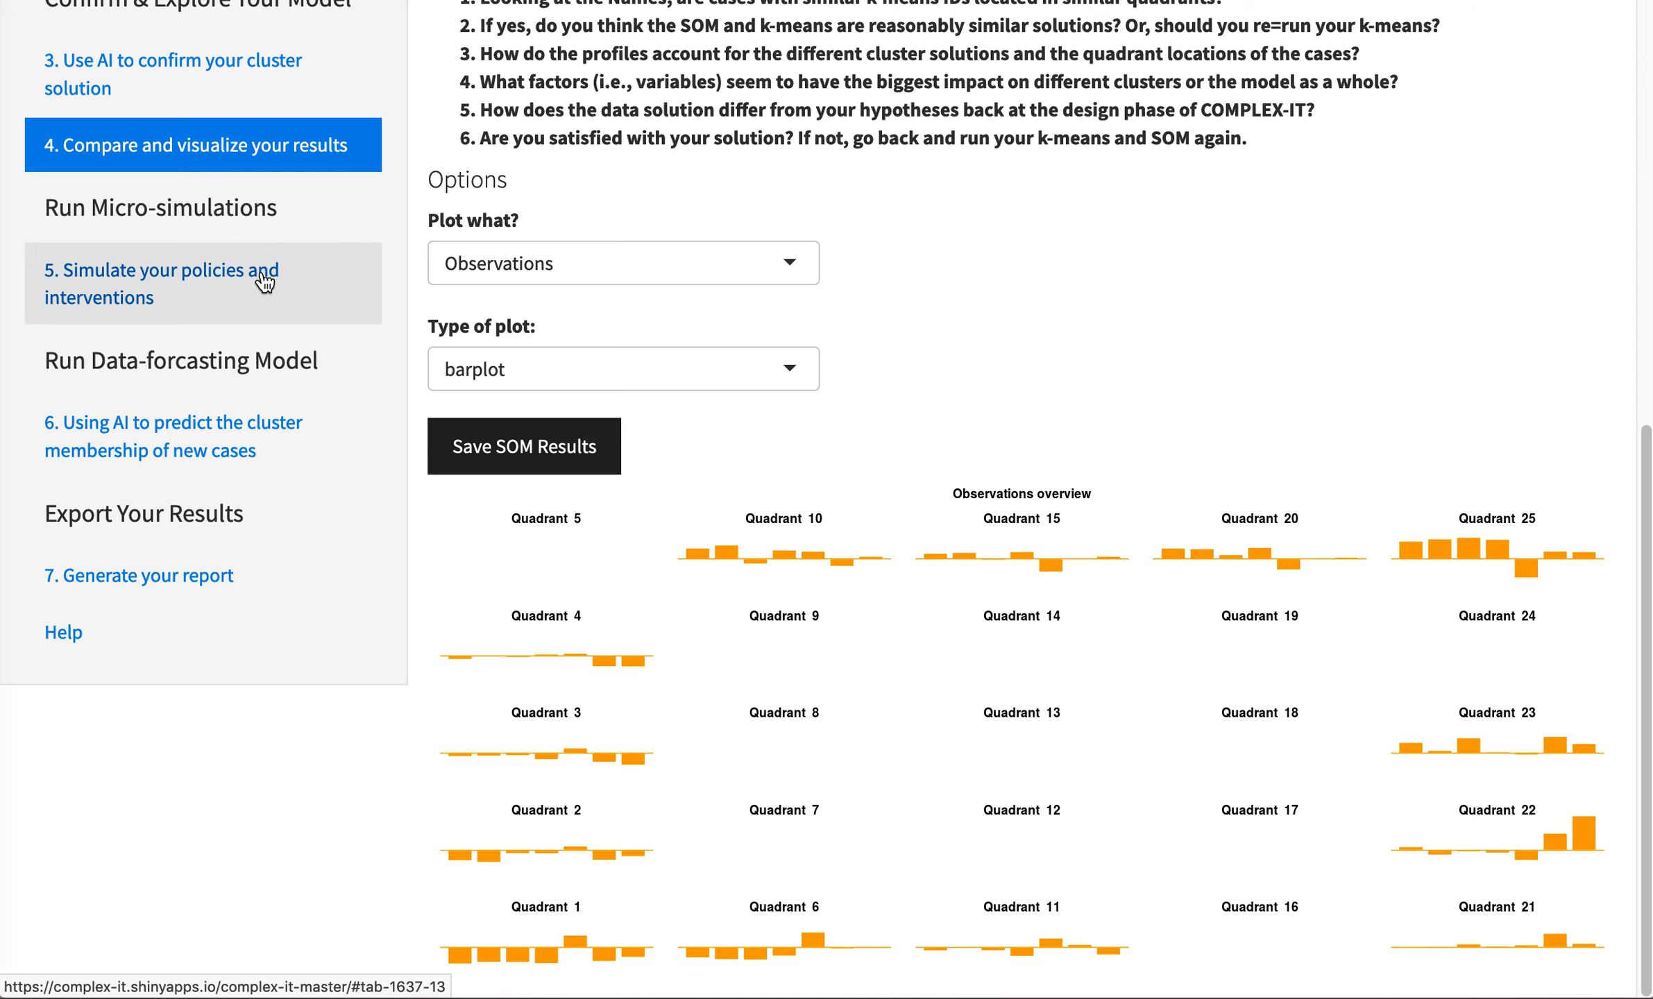
pyautogui.click(265, 282)
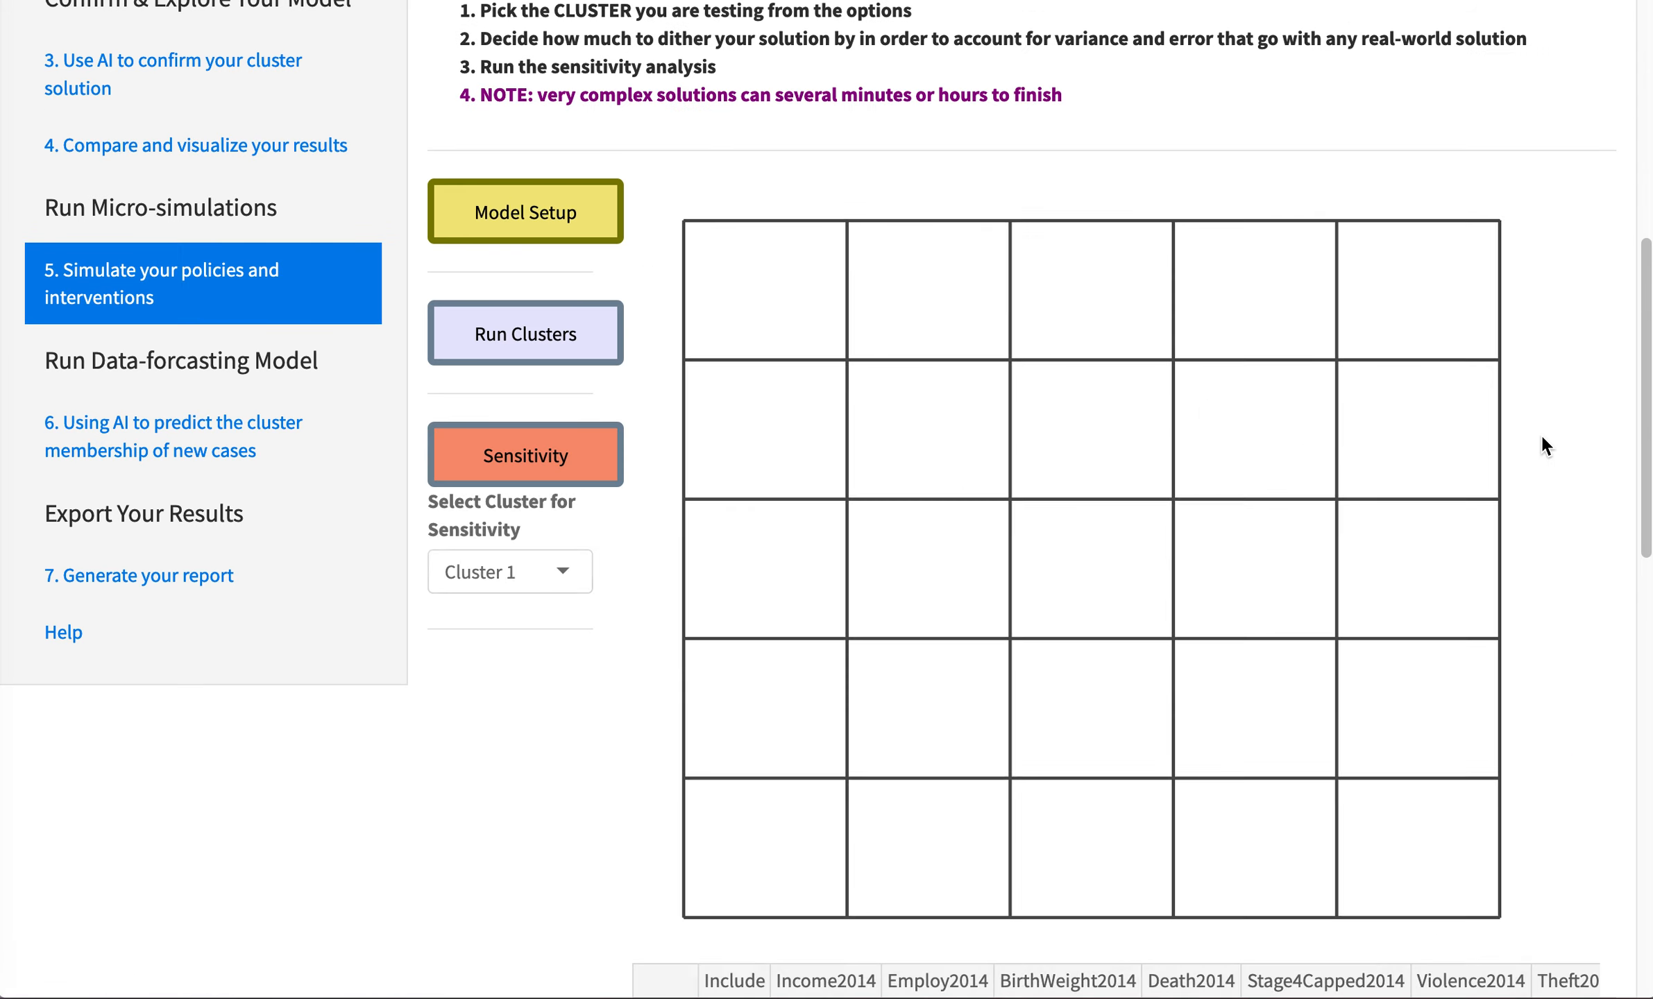
# - Return to the results comparison page and set the observations plot type back to names
pyautogui.click(195, 144)
pyautogui.click(679, 369)
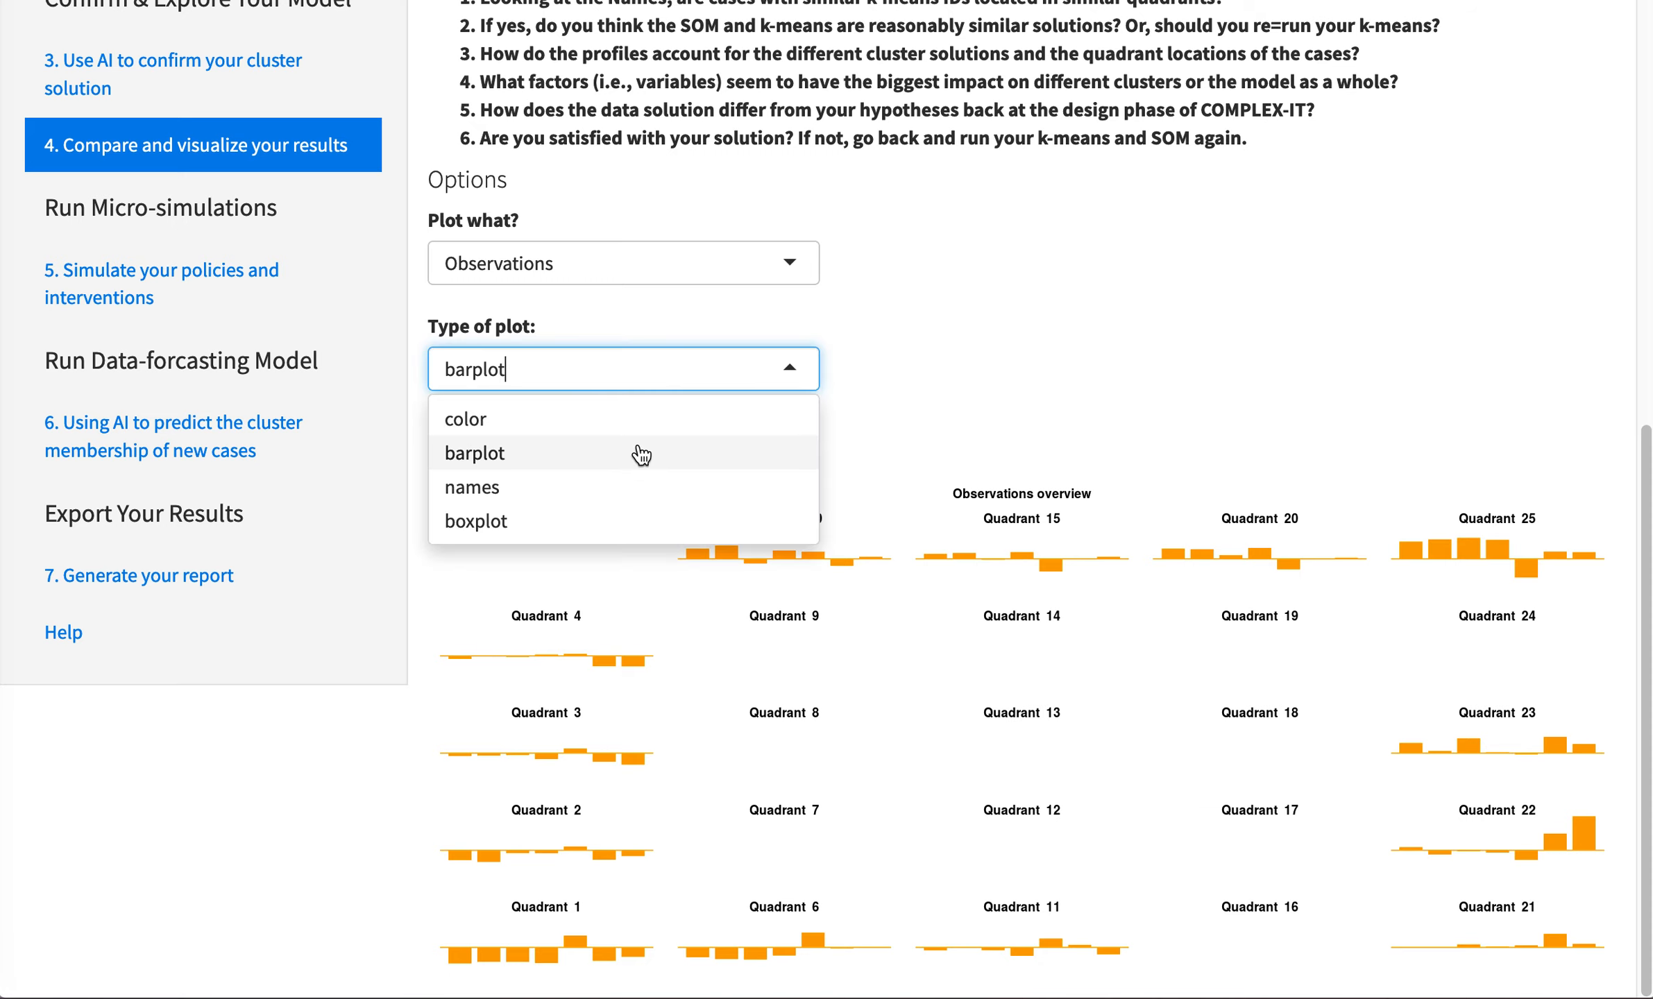
pyautogui.click(636, 478)
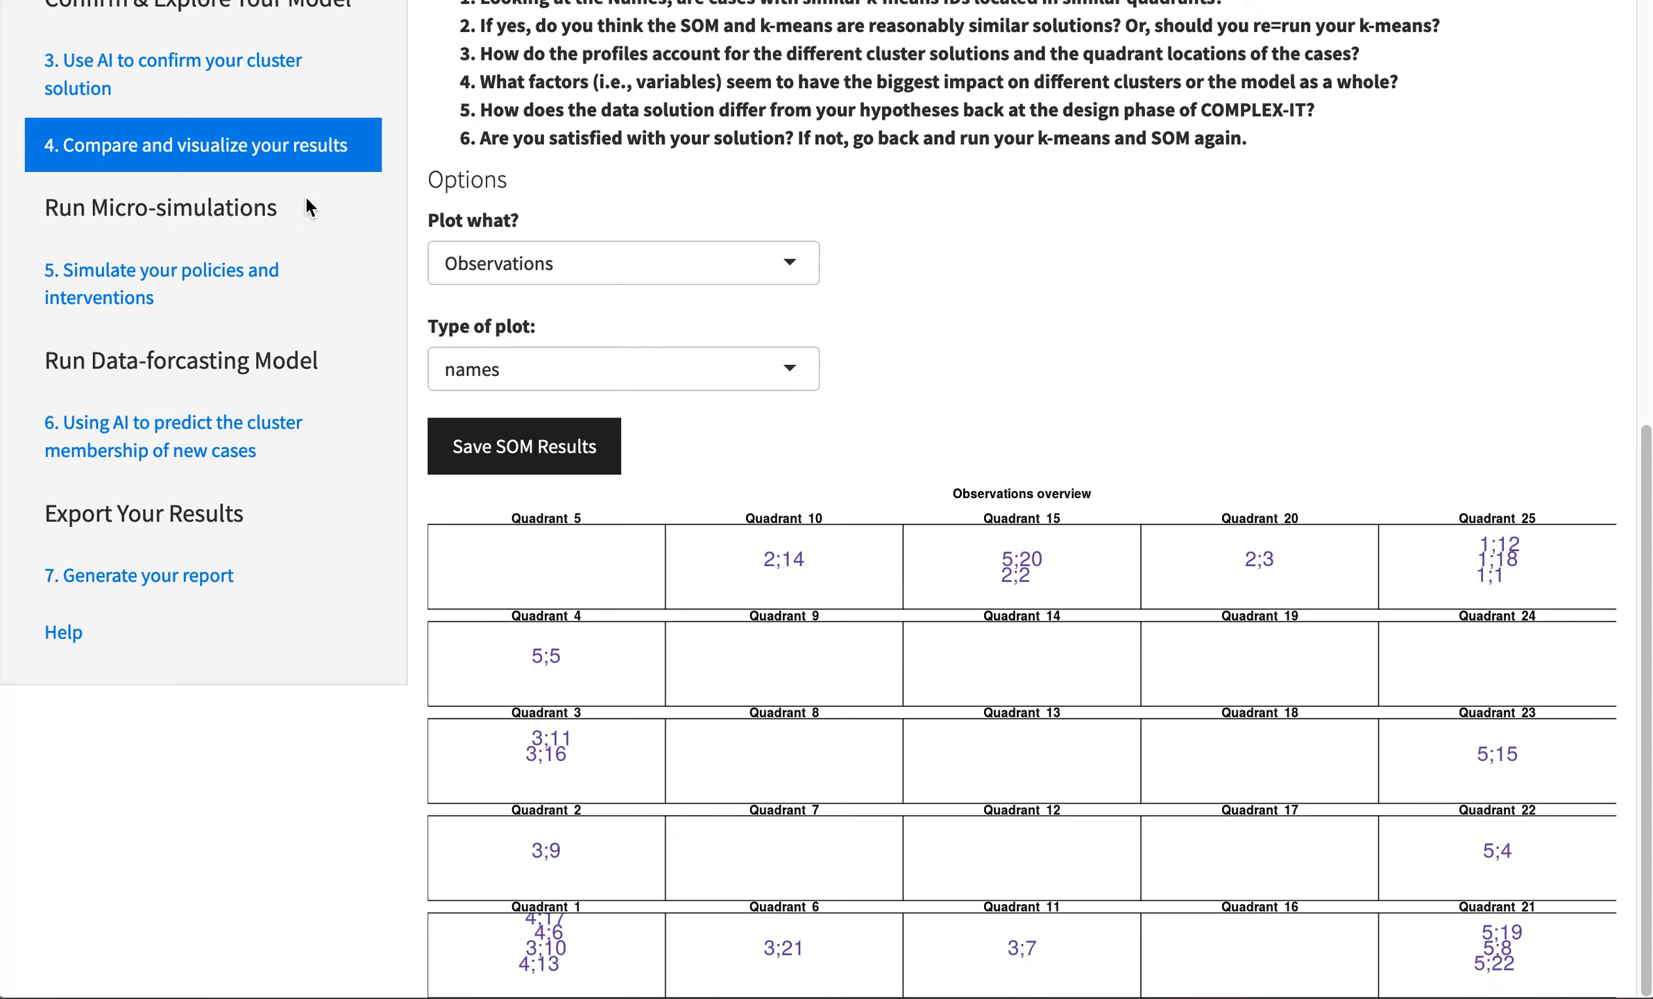
# - On the policy simulation page, set cluster 4's Income2014 to 15, Employ2014 to 16 and BirthWeight2014 to 6, and run the clusters
pyautogui.click(212, 271)
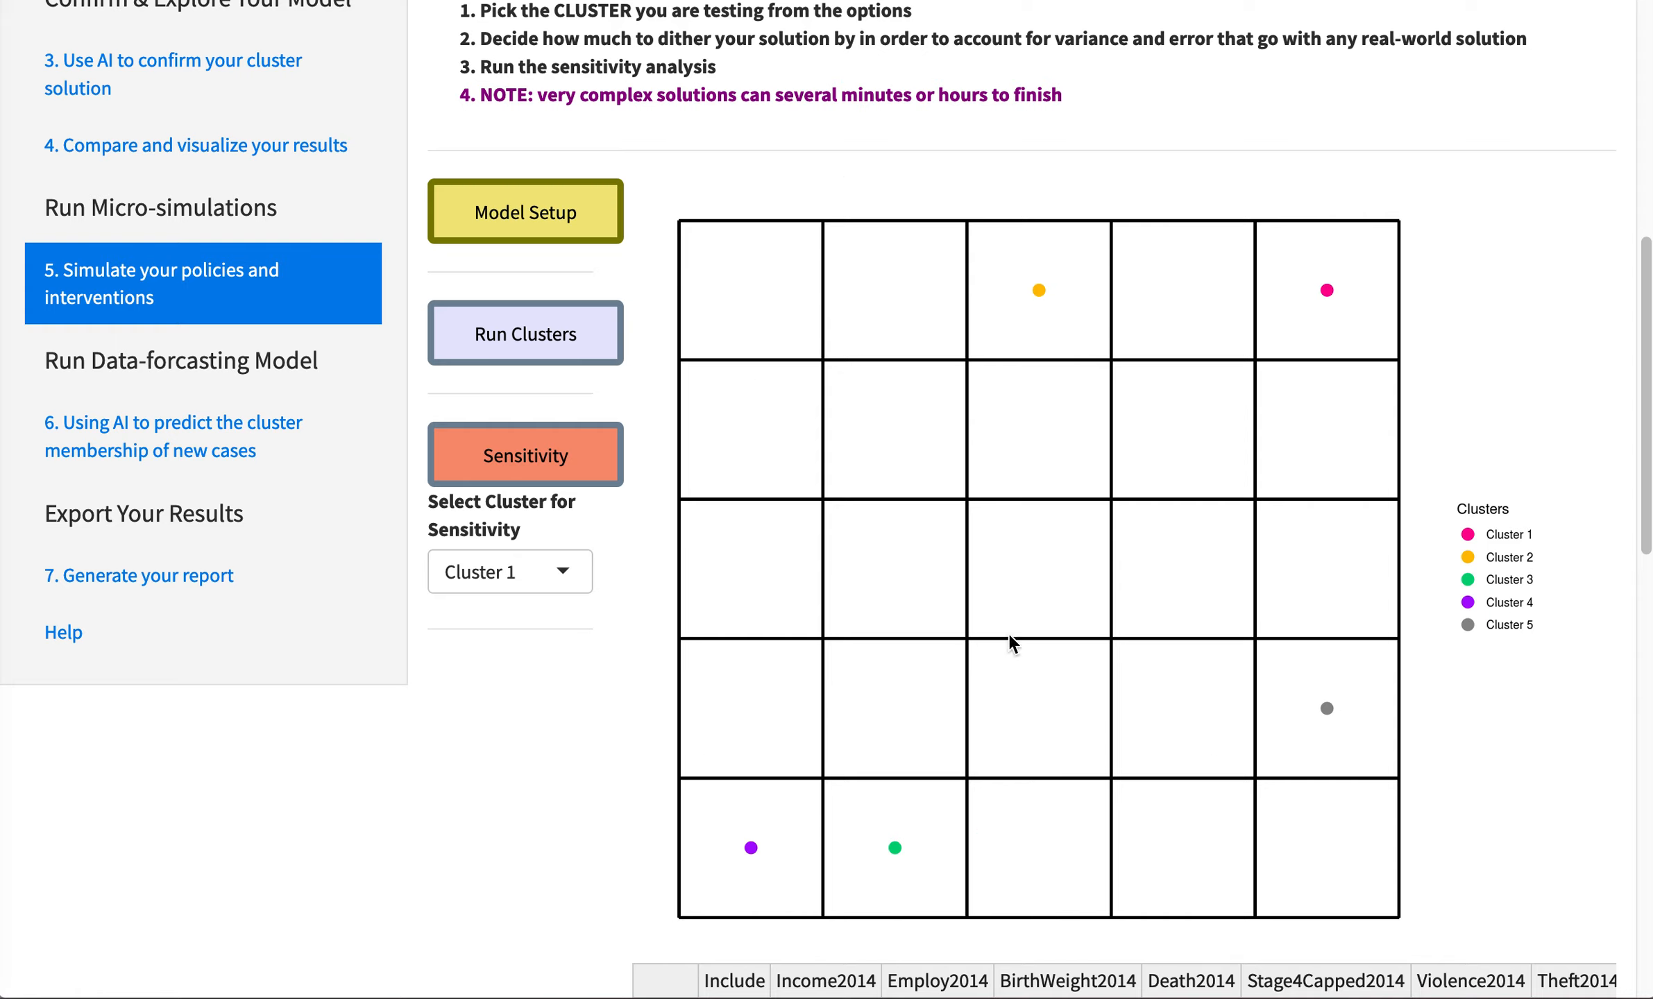
pyautogui.scroll(-3, 1492, 484)
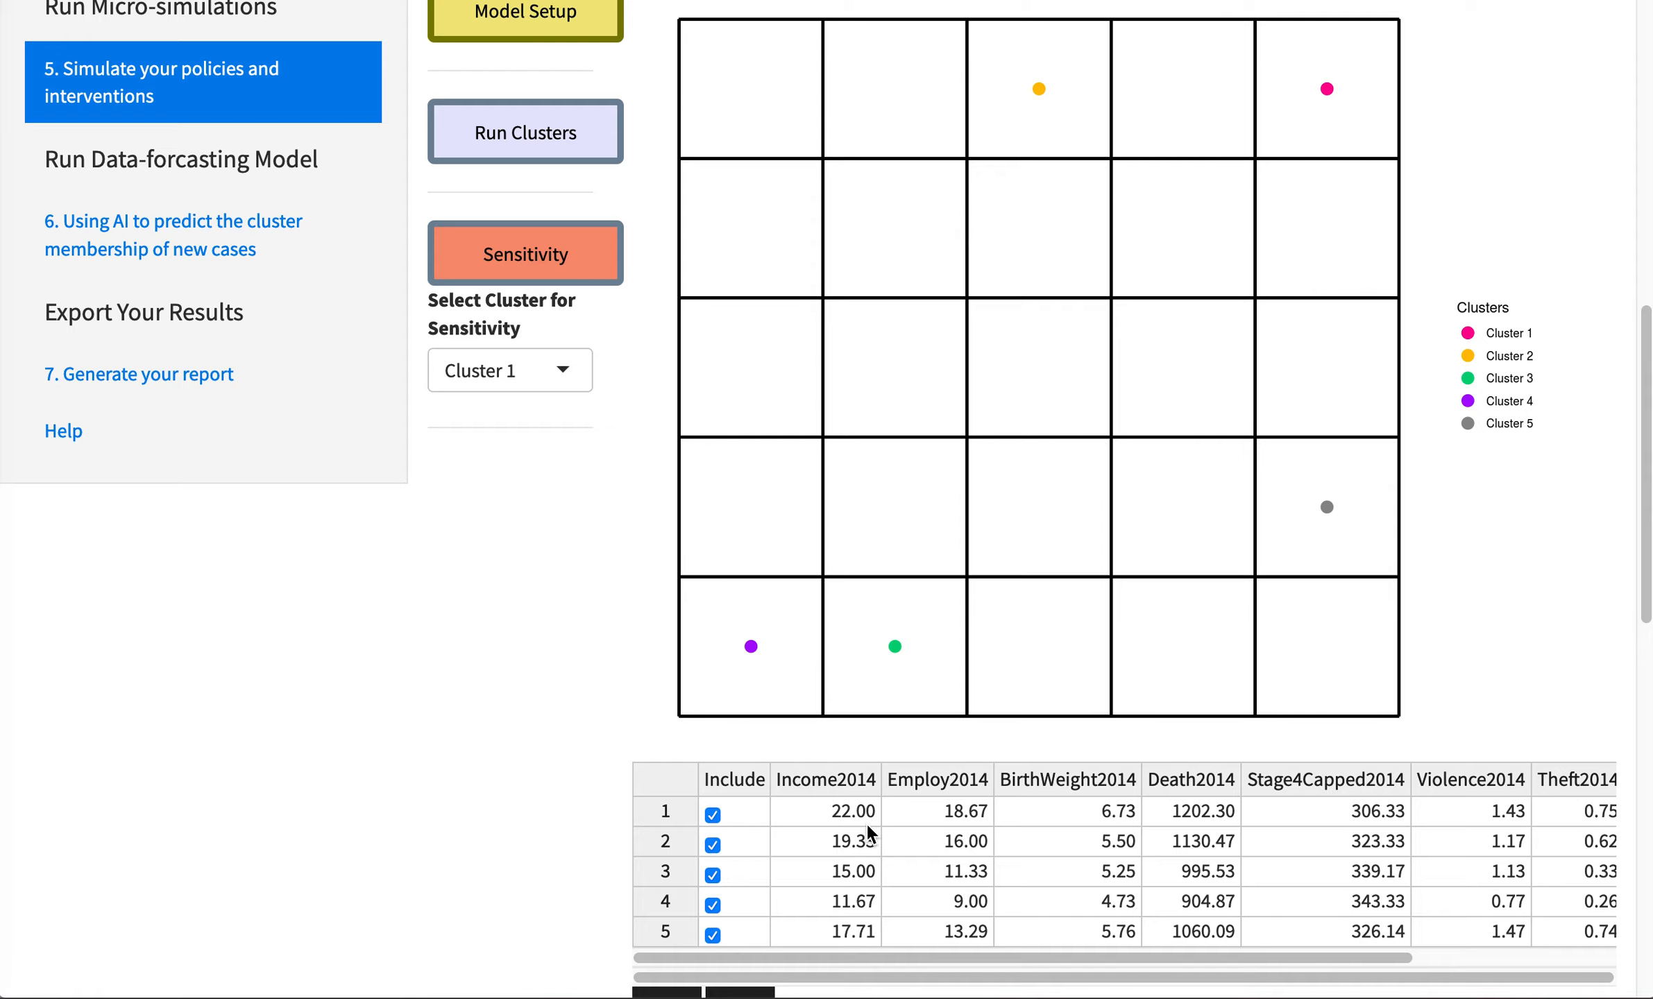
pyautogui.click(871, 873)
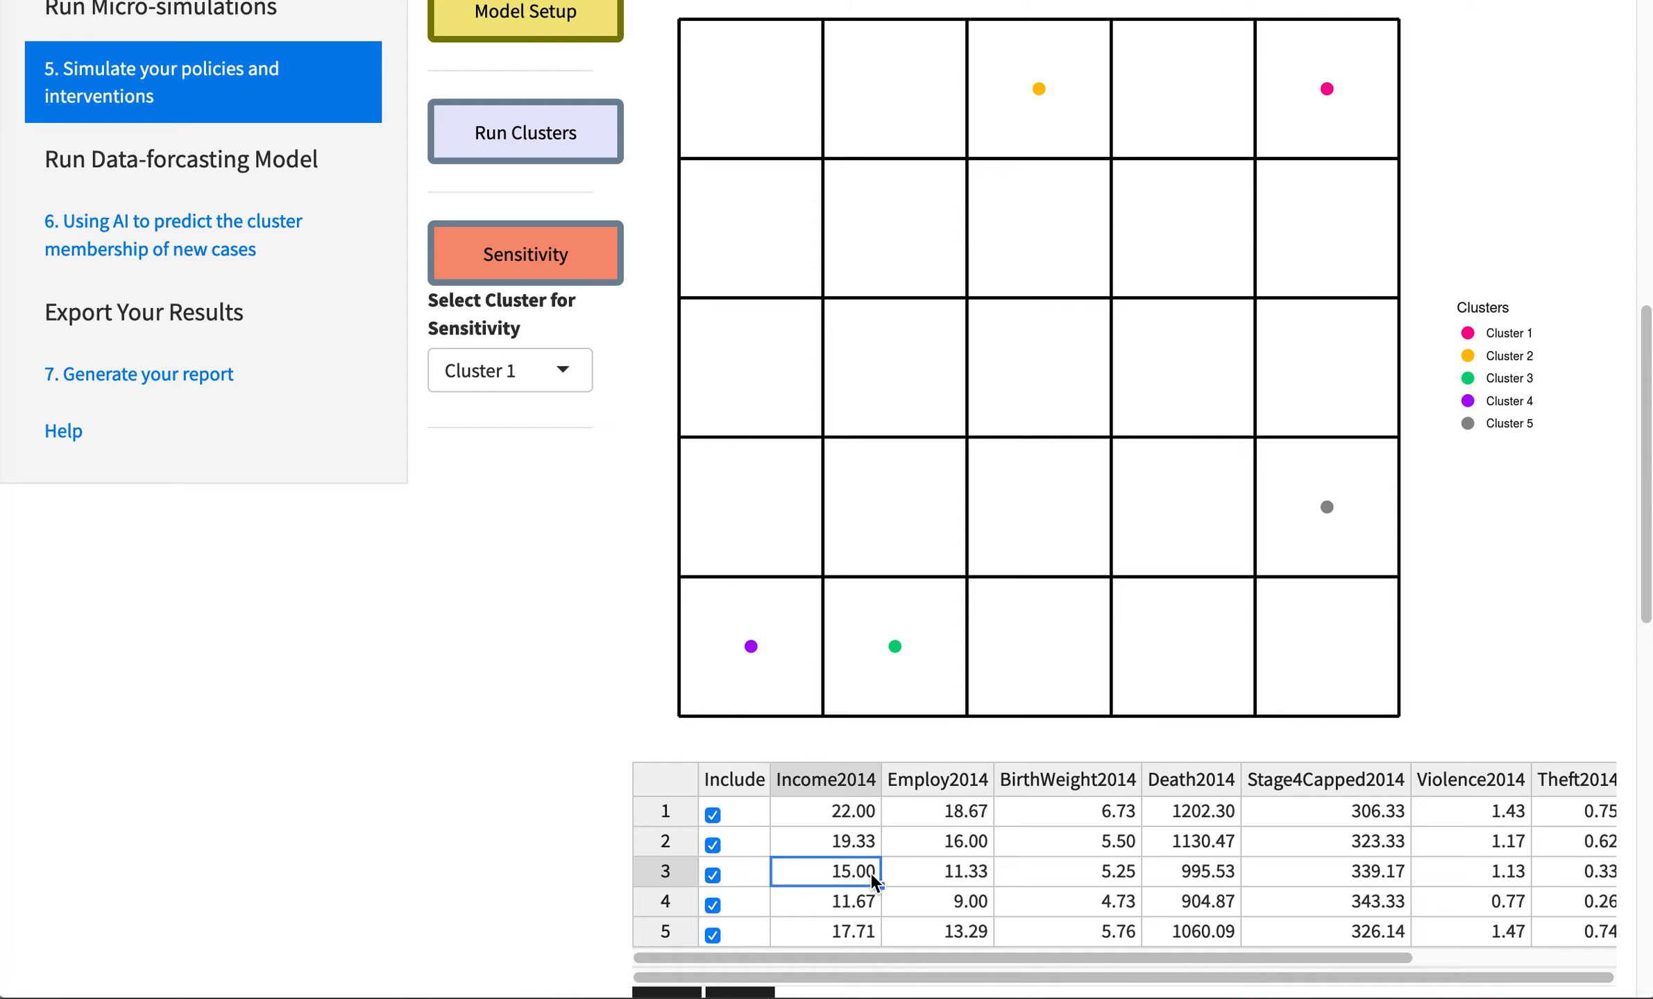
pyautogui.click(853, 902)
pyautogui.write('15')
pyautogui.click(965, 902)
pyautogui.write('16')
pyautogui.click(1117, 903)
pyautogui.write('6')
pyautogui.click(526, 132)
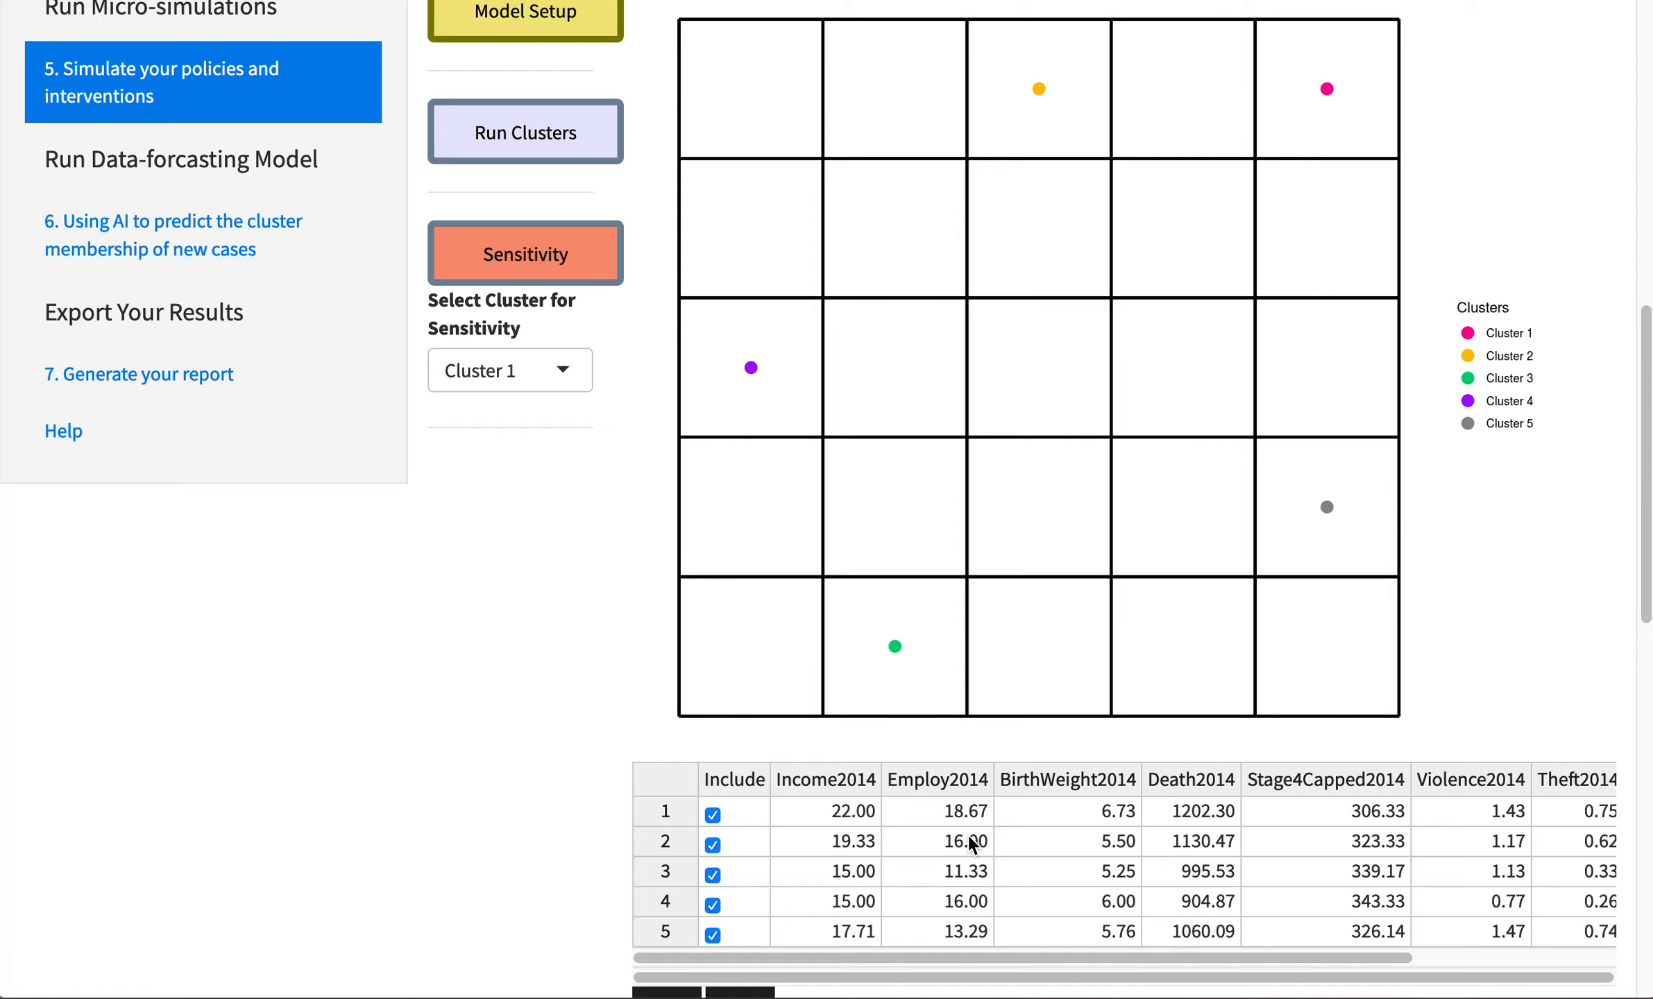
# - Choose Cluster 4 for sensitivity, view its potential deviation settings and cancel the analysis
pyautogui.scroll(2, 1628, 430)
pyautogui.click(576, 426)
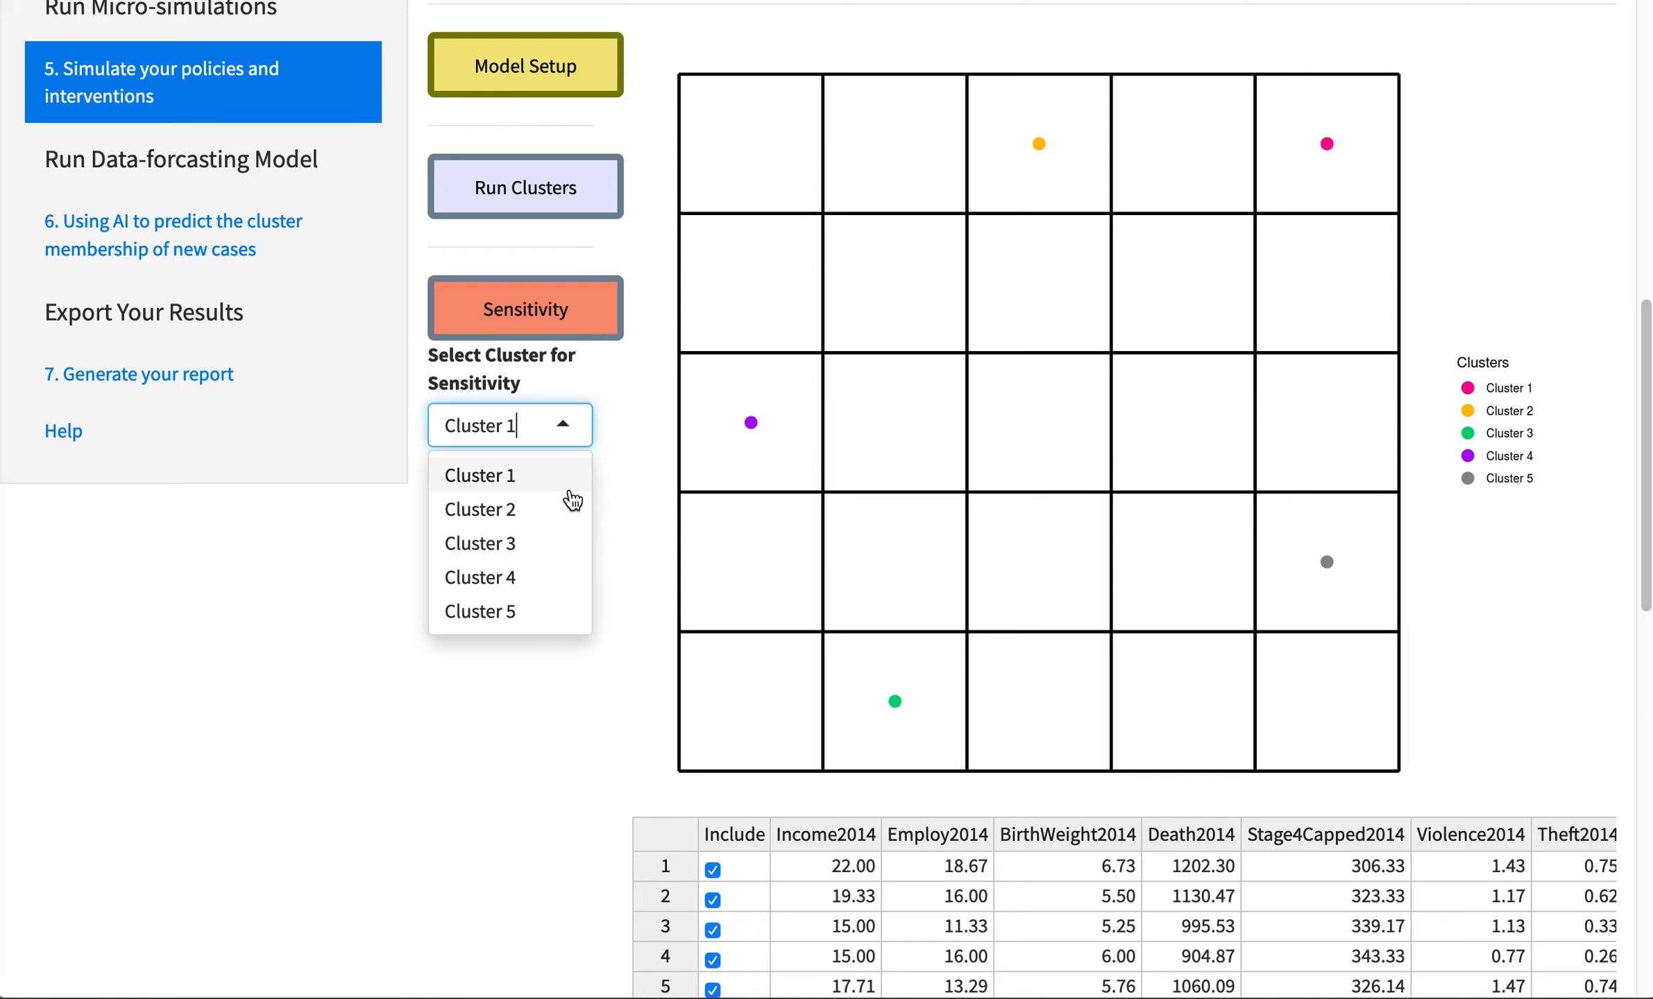
pyautogui.click(531, 590)
pyautogui.click(588, 324)
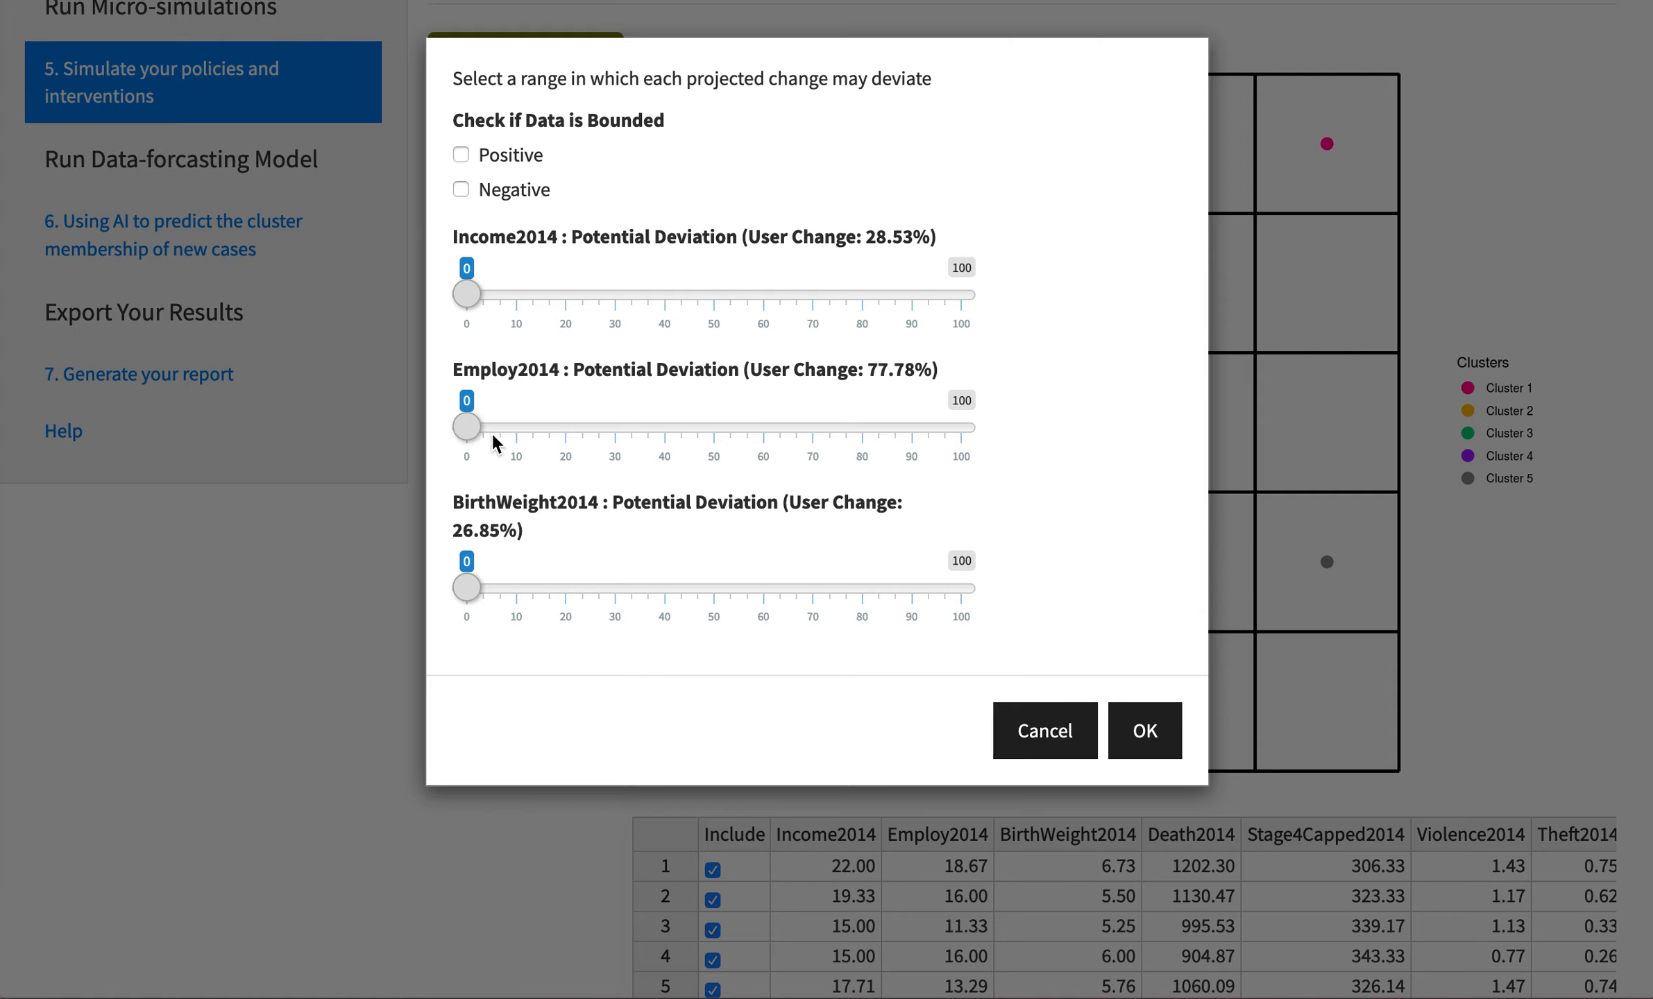
pyautogui.click(1056, 755)
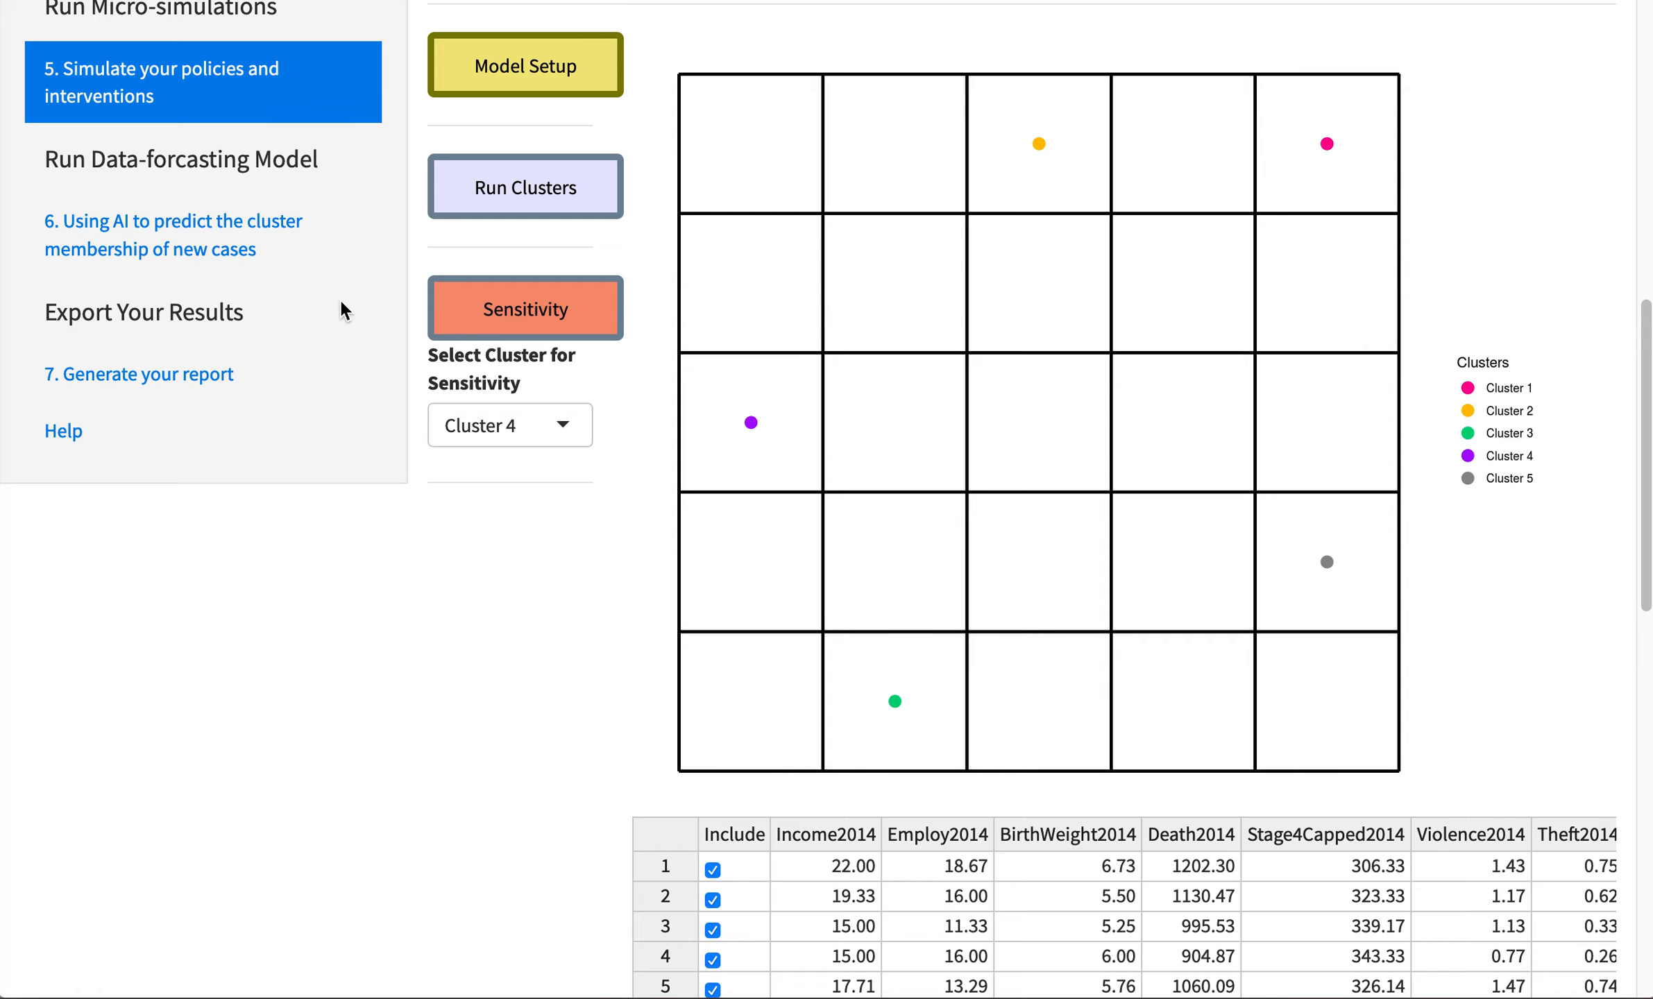
# - Open the cluster membership prediction page and examine the CSV import options and the classified profiles
pyautogui.click(226, 267)
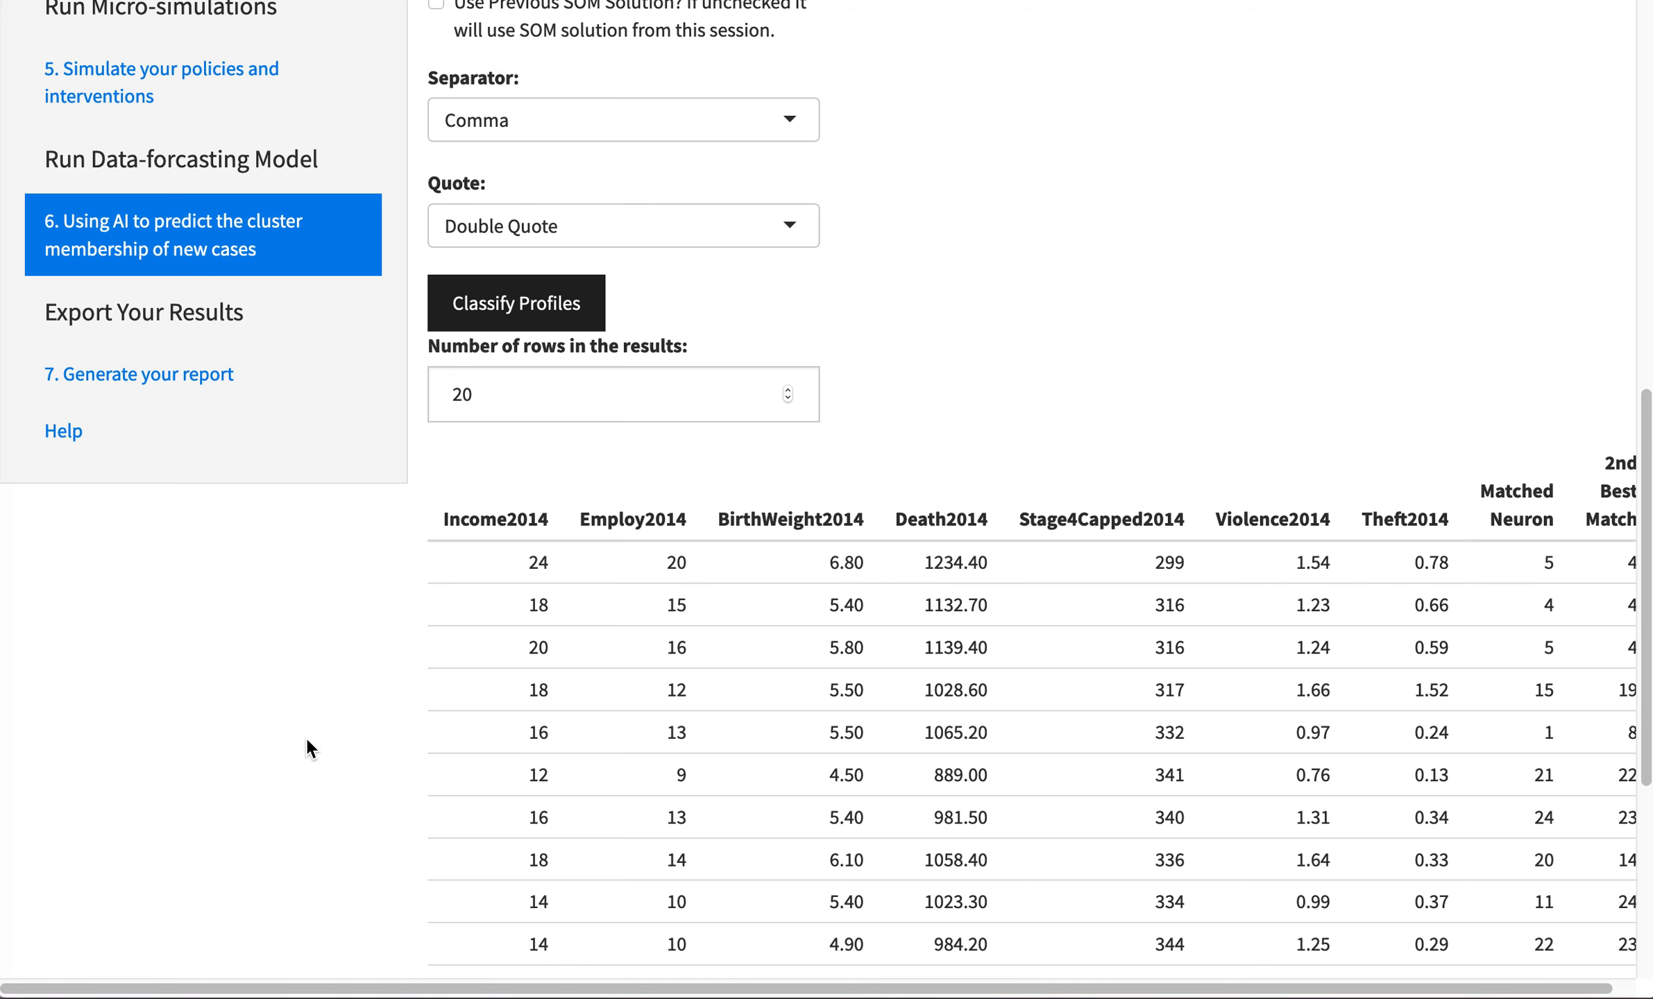
pyautogui.scroll(5, 306, 746)
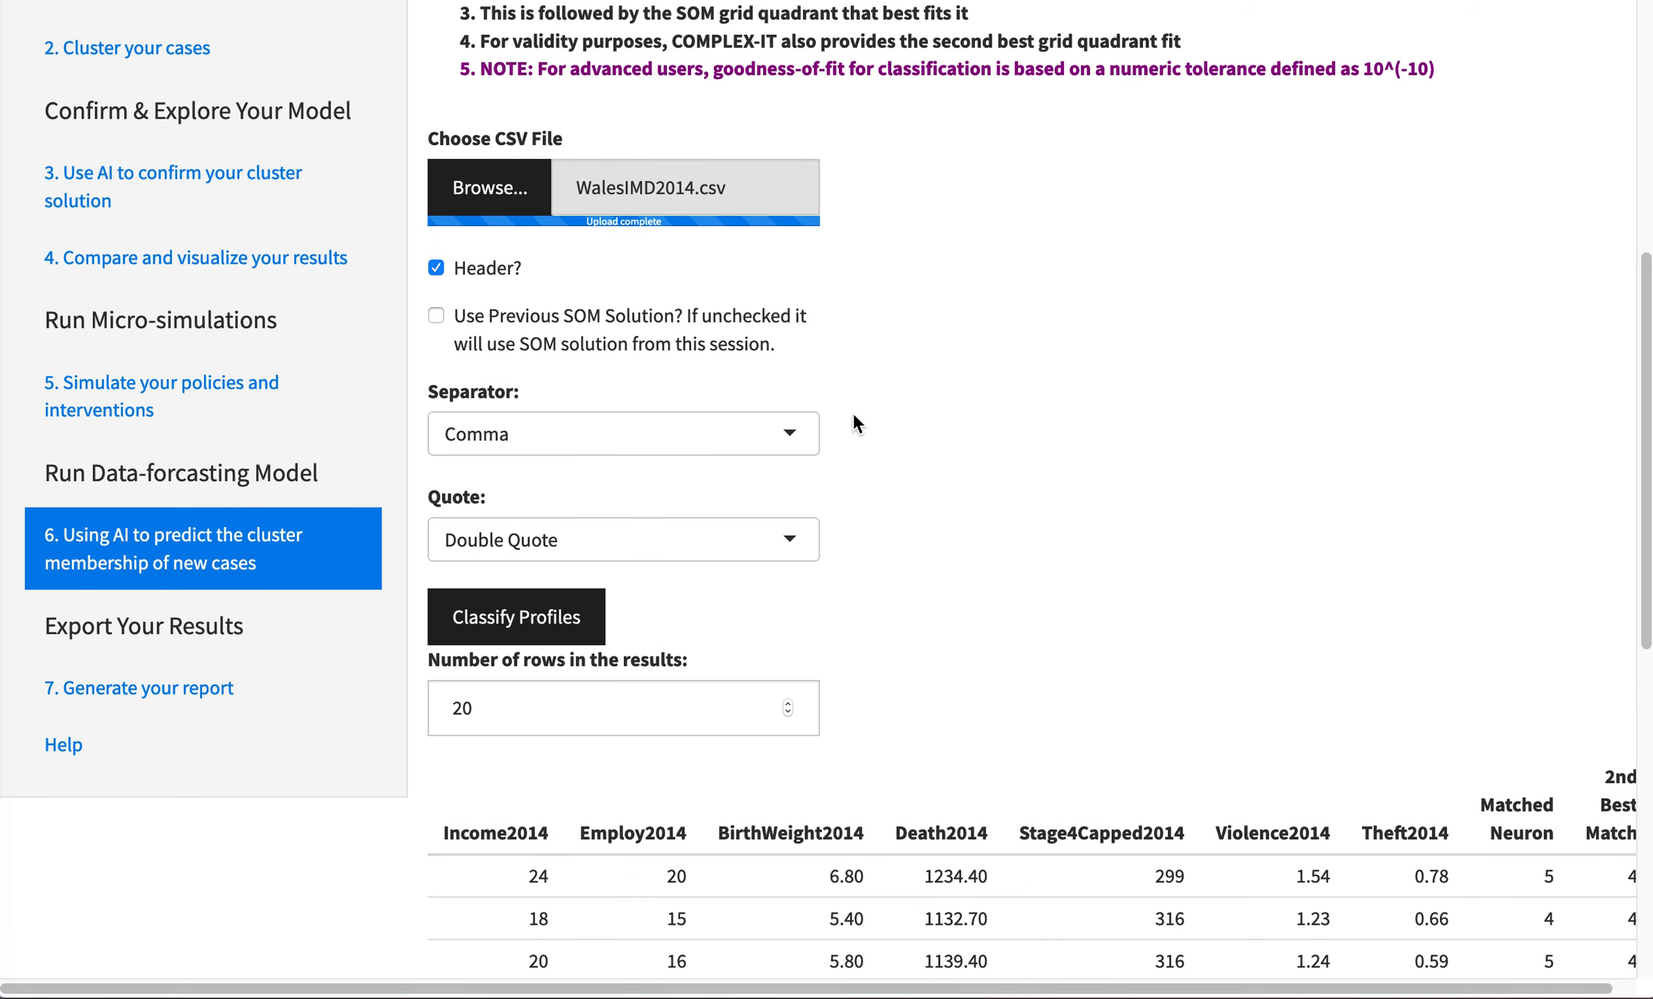
pyautogui.scroll(-1, 1046, 536)
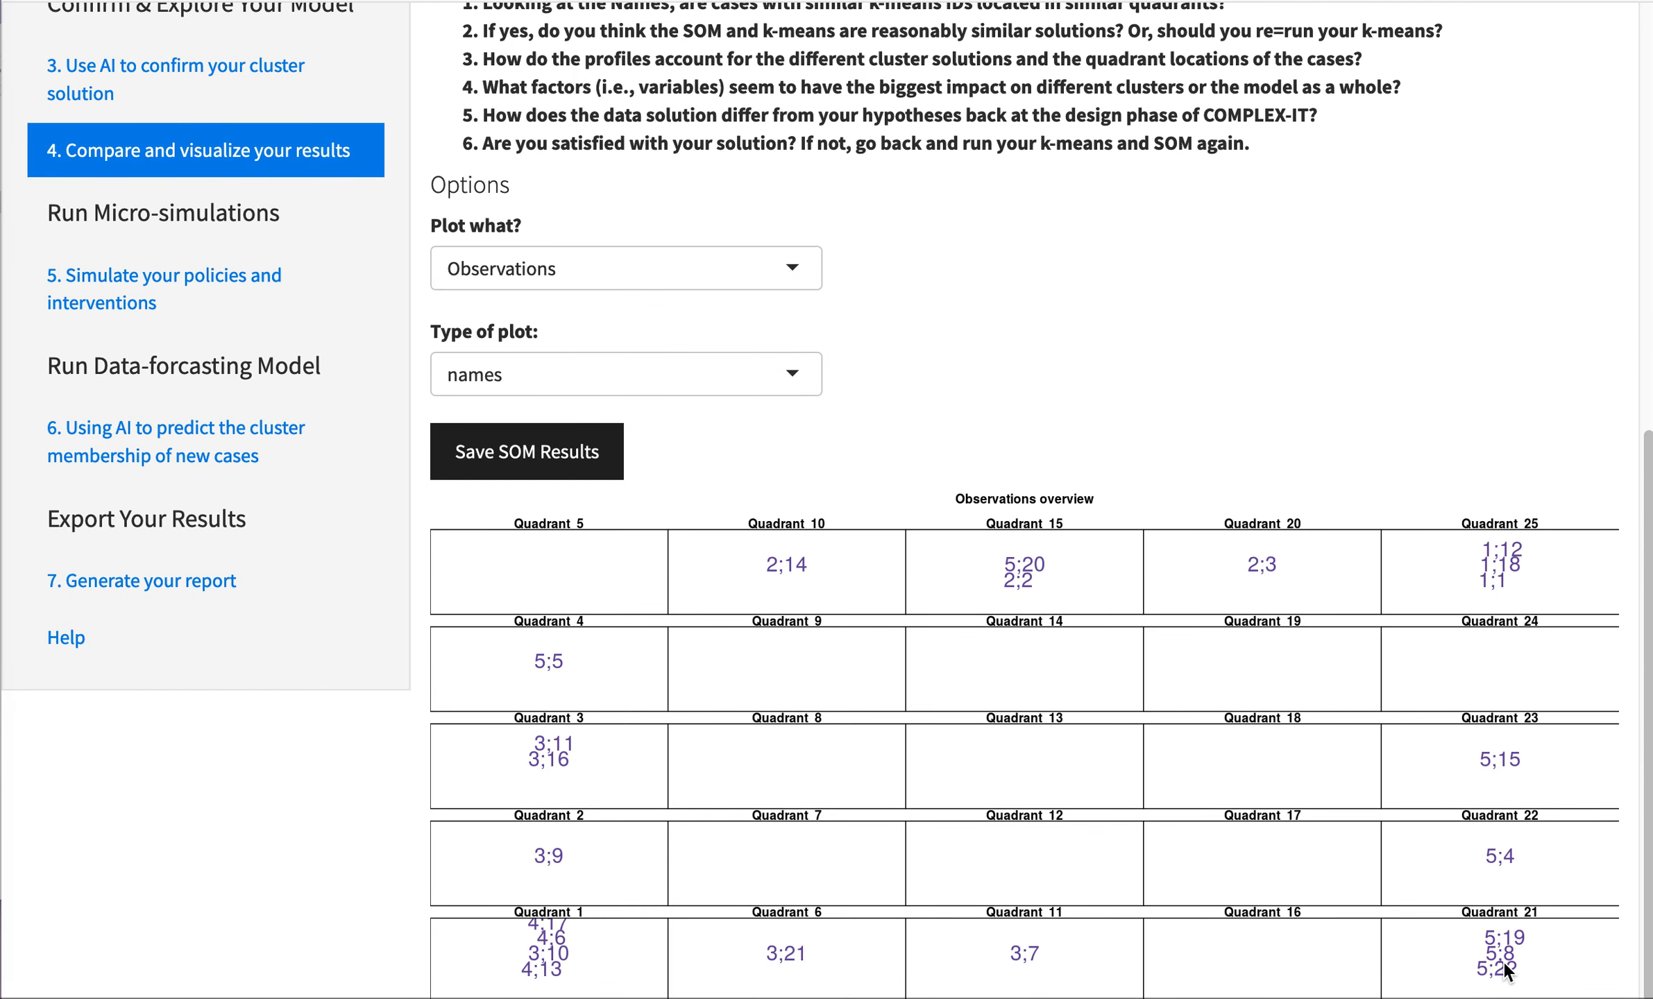
# - Return to the cluster membership prediction page, and go to the report generation page
pyautogui.click(191, 442)
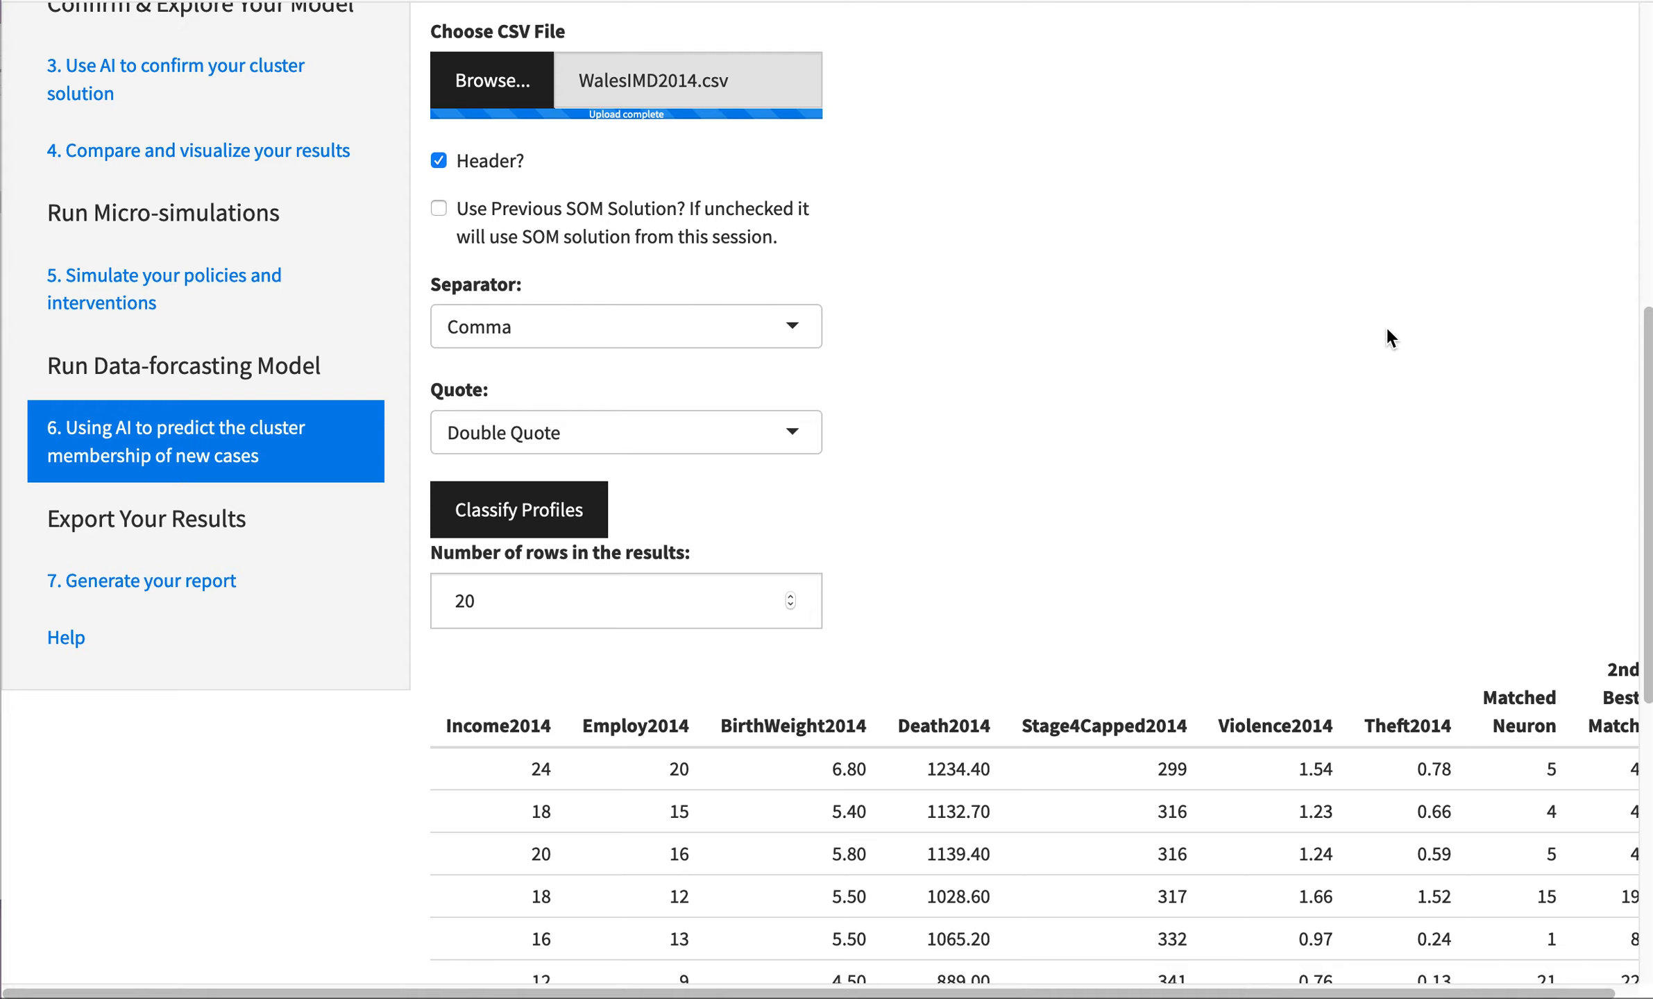
pyautogui.click(142, 580)
pyautogui.scroll(10, 841, 676)
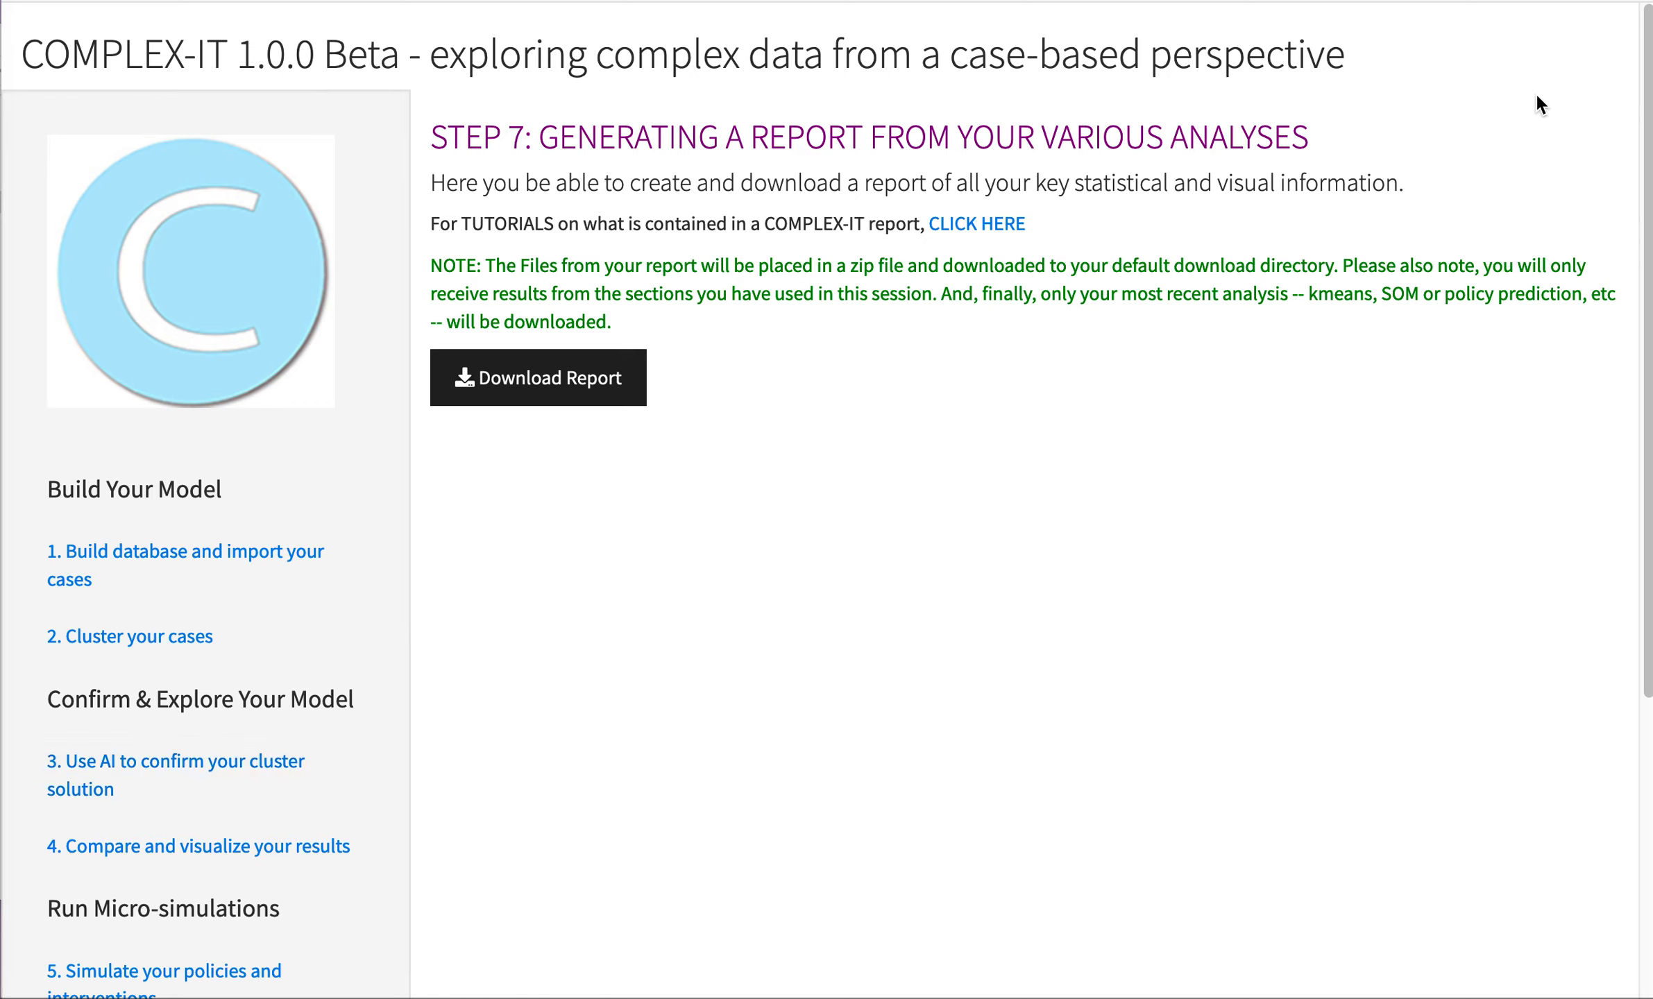
# - In Finder, preview the report_docs files from silh_plot.pdf through summary_class.txt, and return to the COMPLEX-IT report page
pyautogui.click(116, 112)
pyautogui.press('Down')
pyautogui.press('Down')
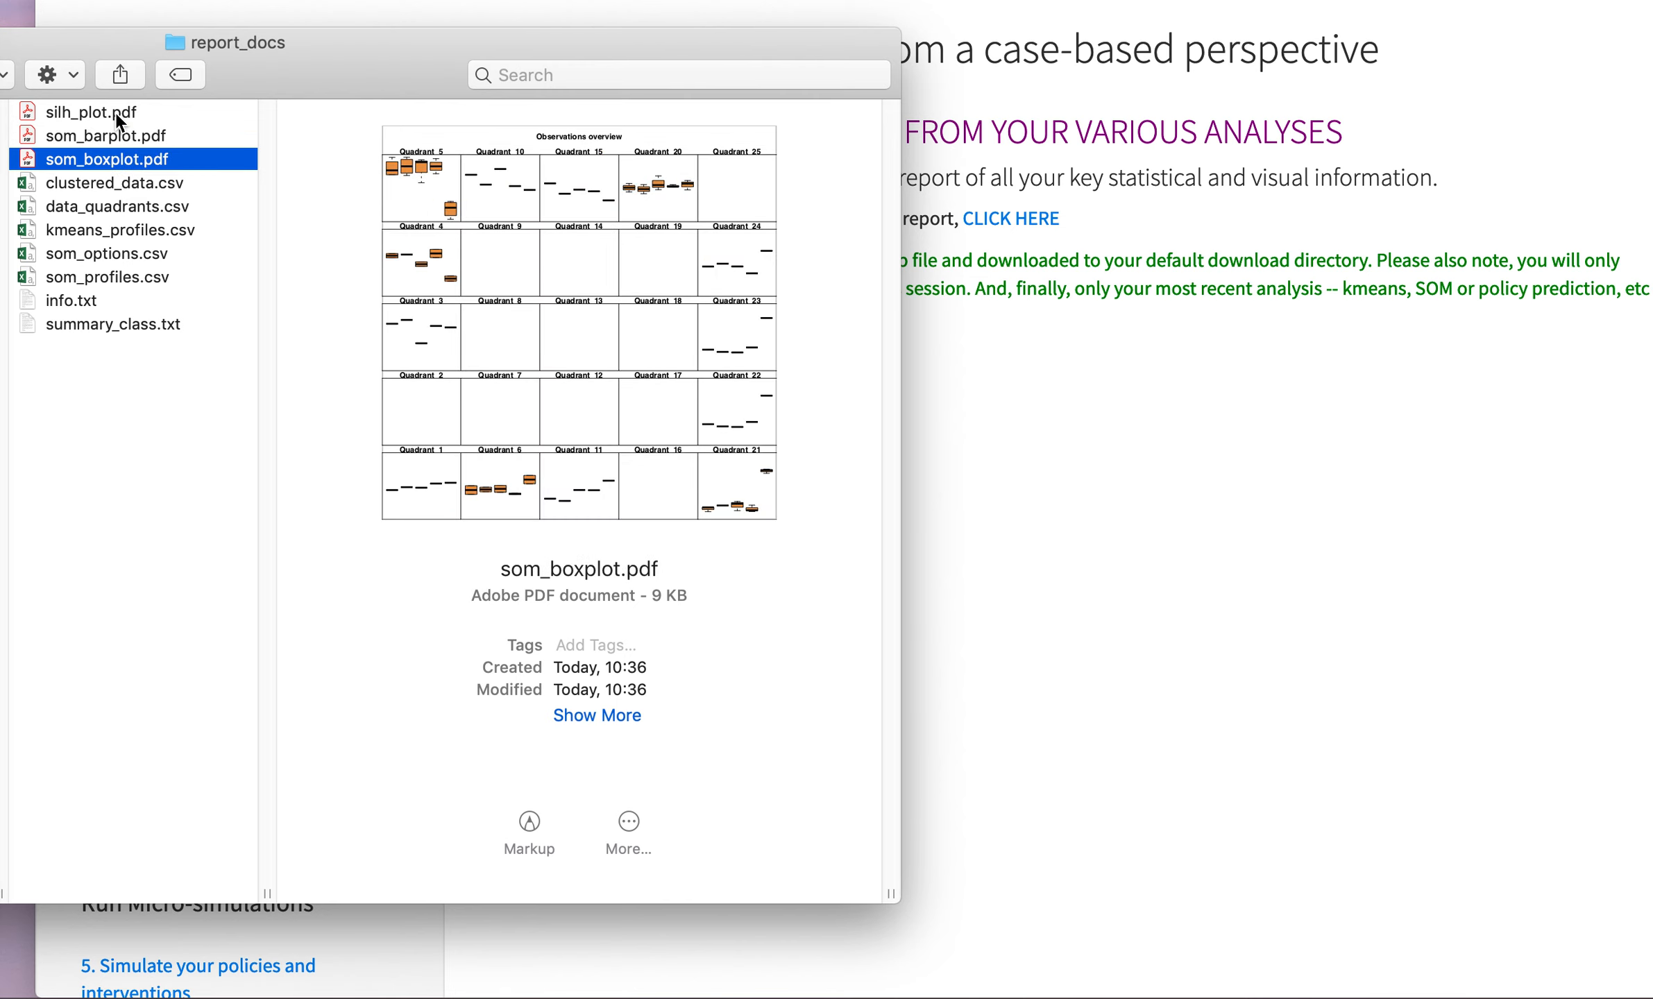
pyautogui.press('Down')
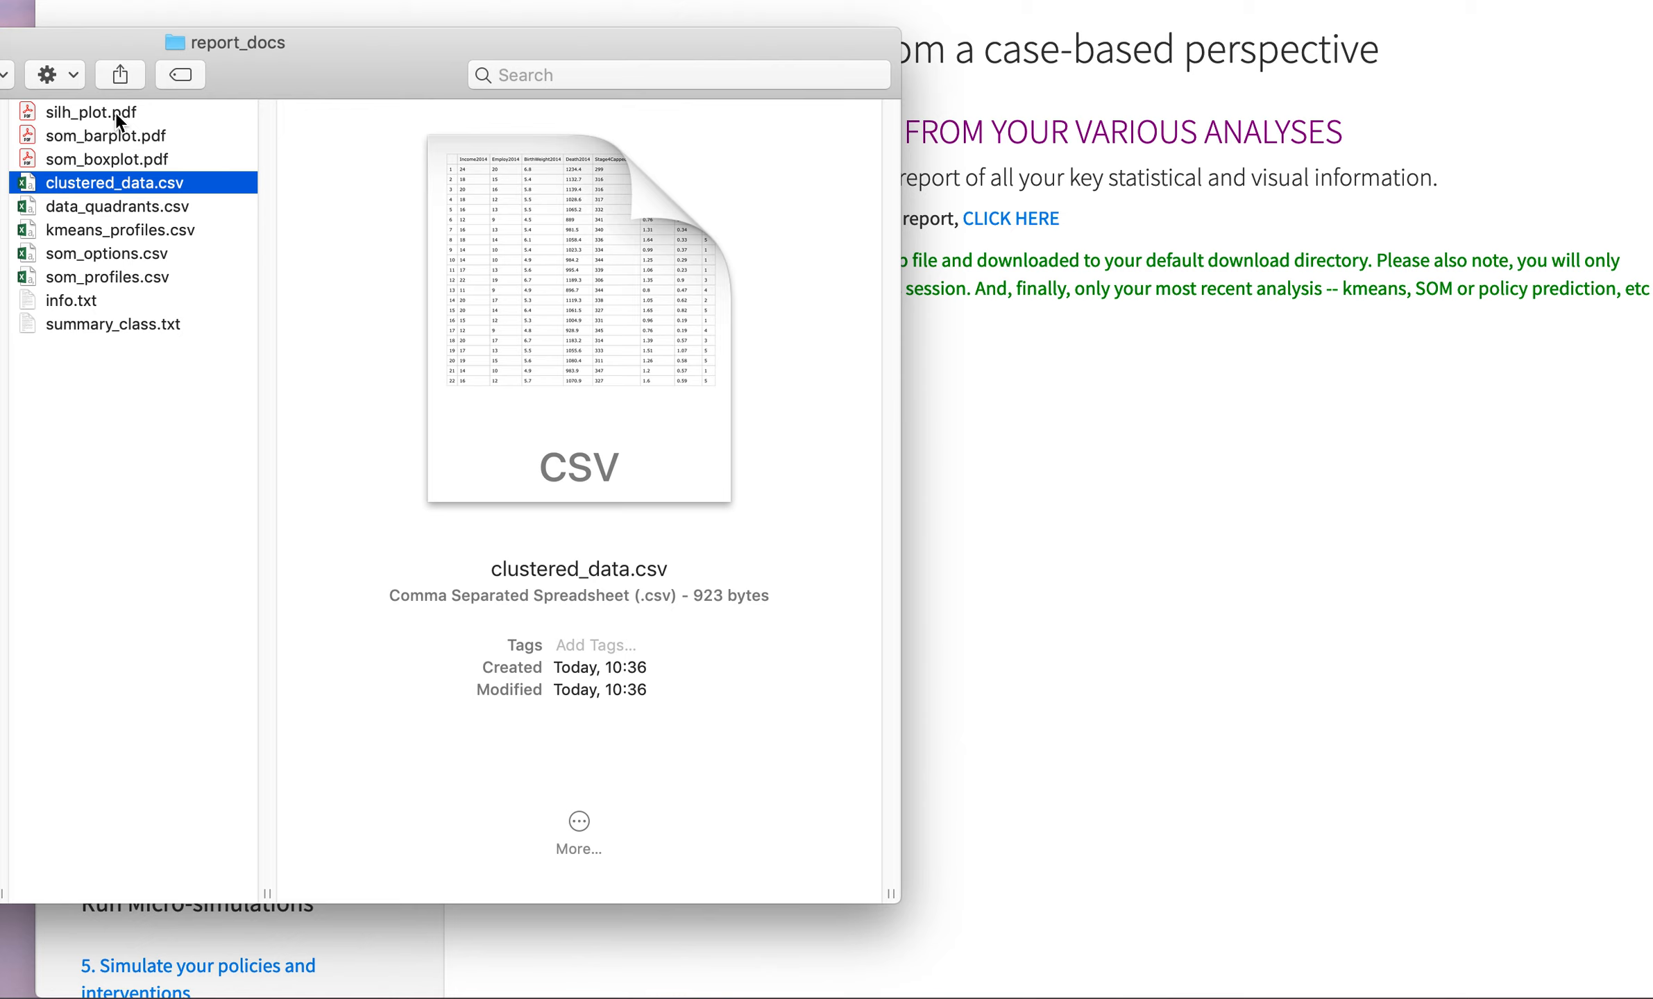
pyautogui.press('Down')
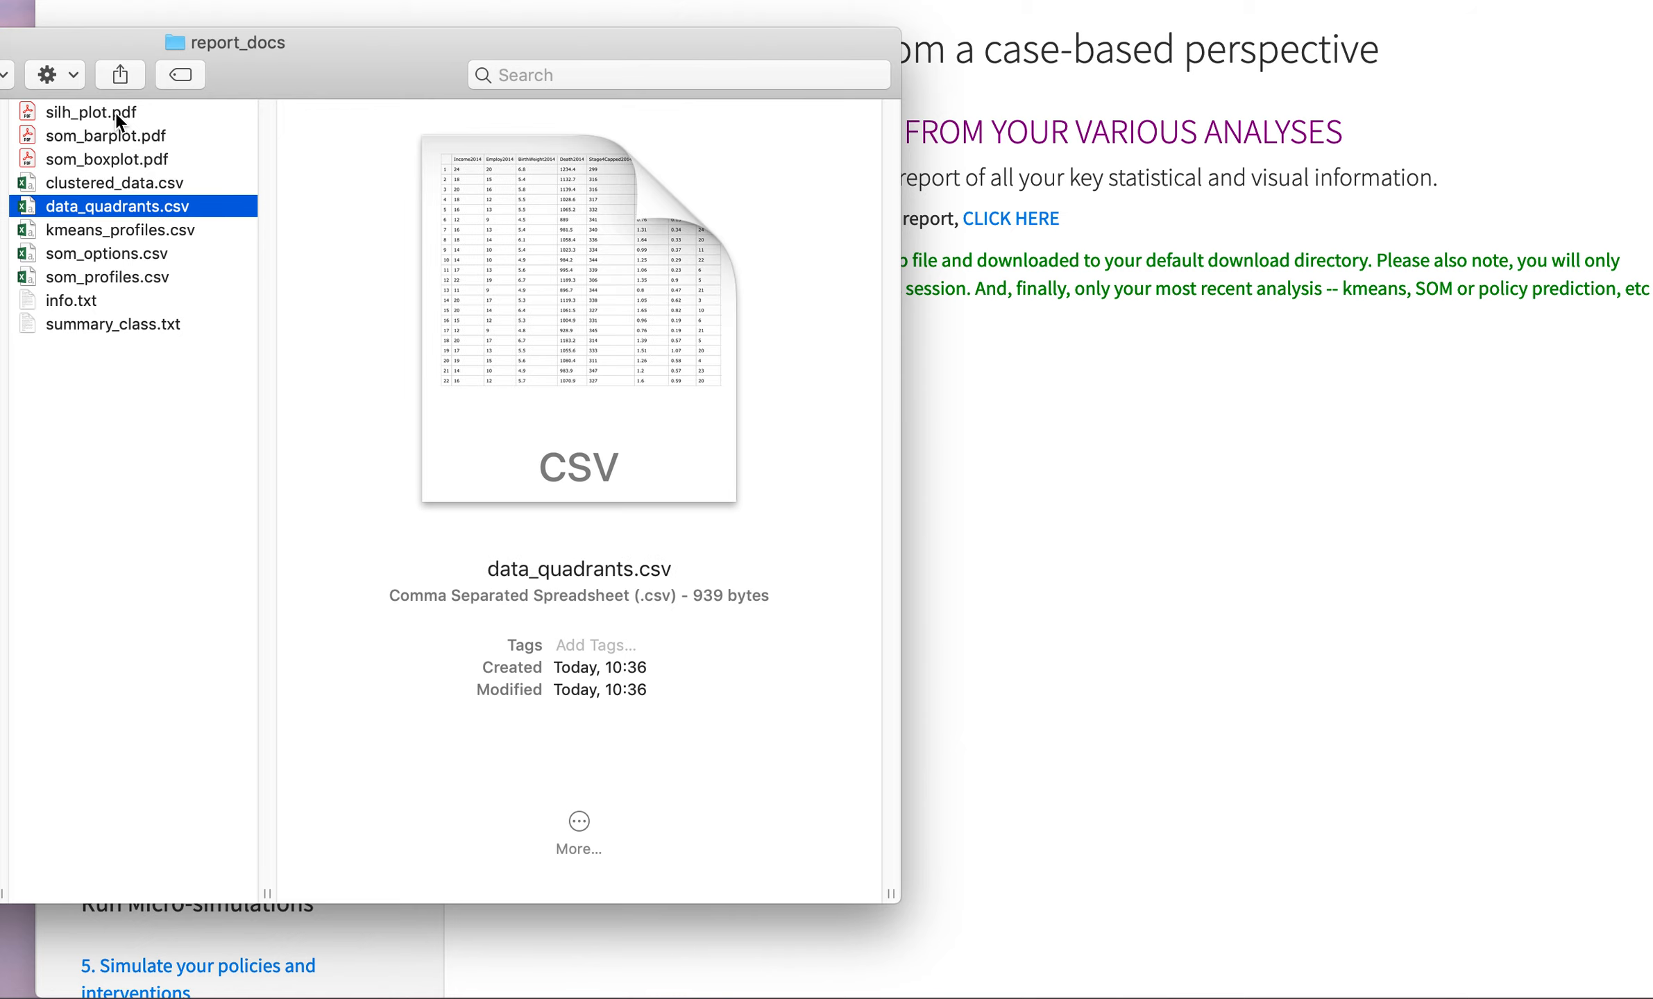
pyautogui.press('Down')
pyautogui.press('Down')
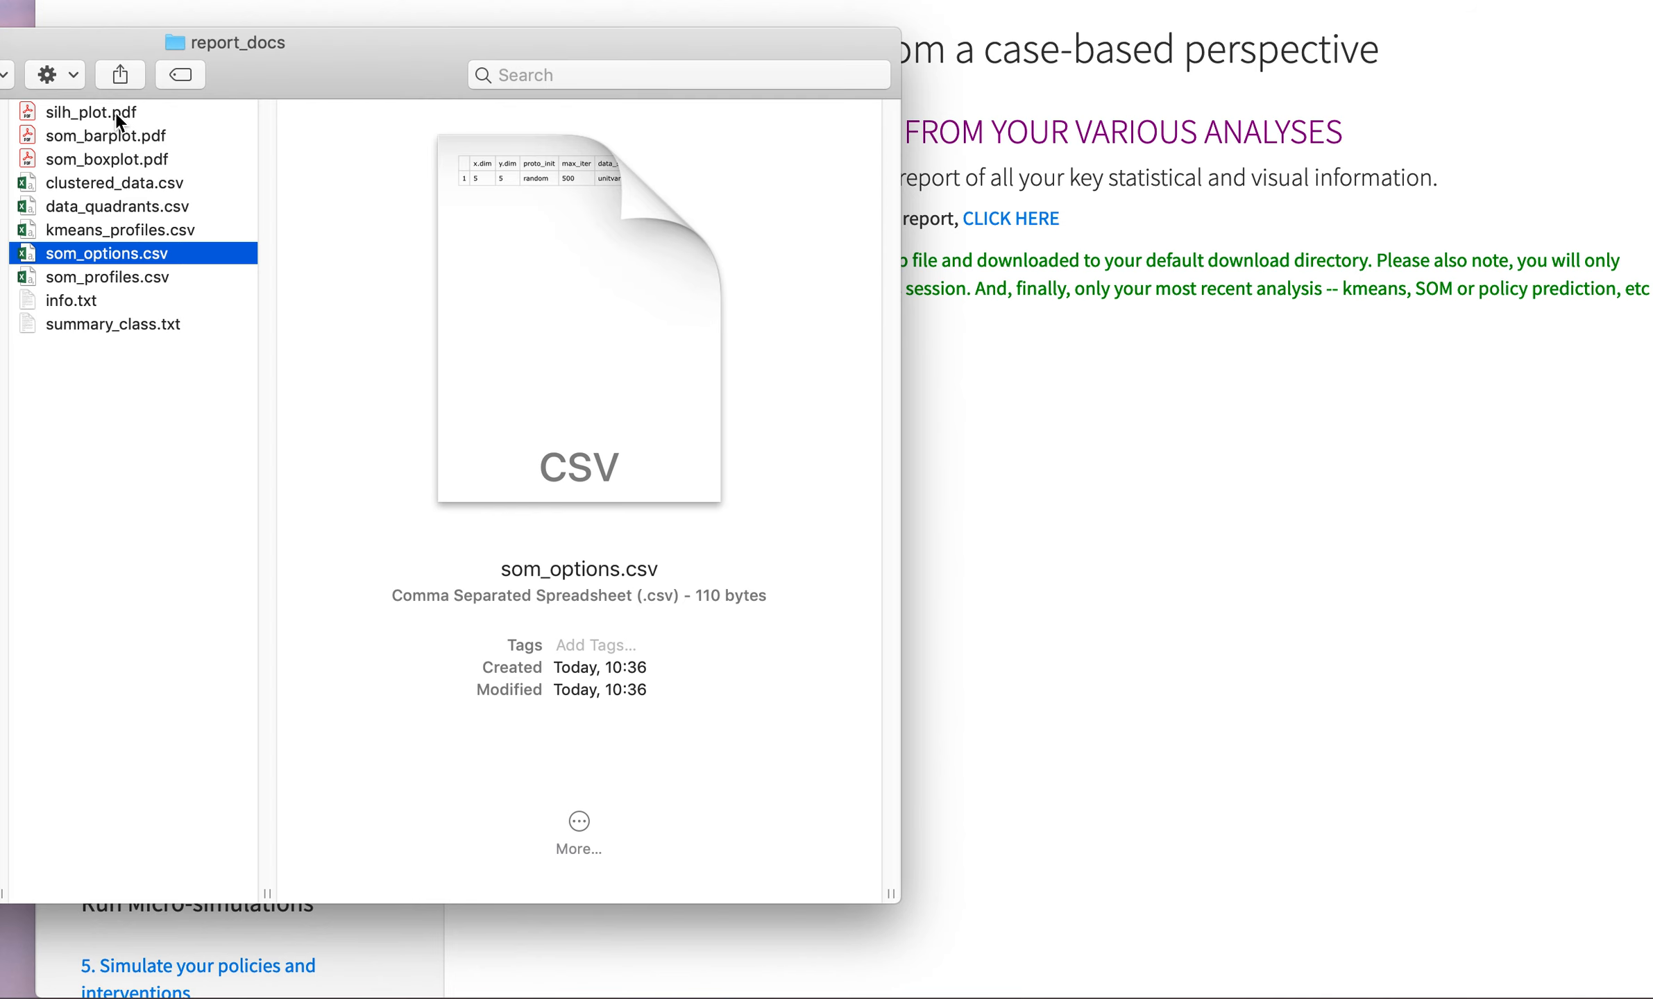
pyautogui.press('Down')
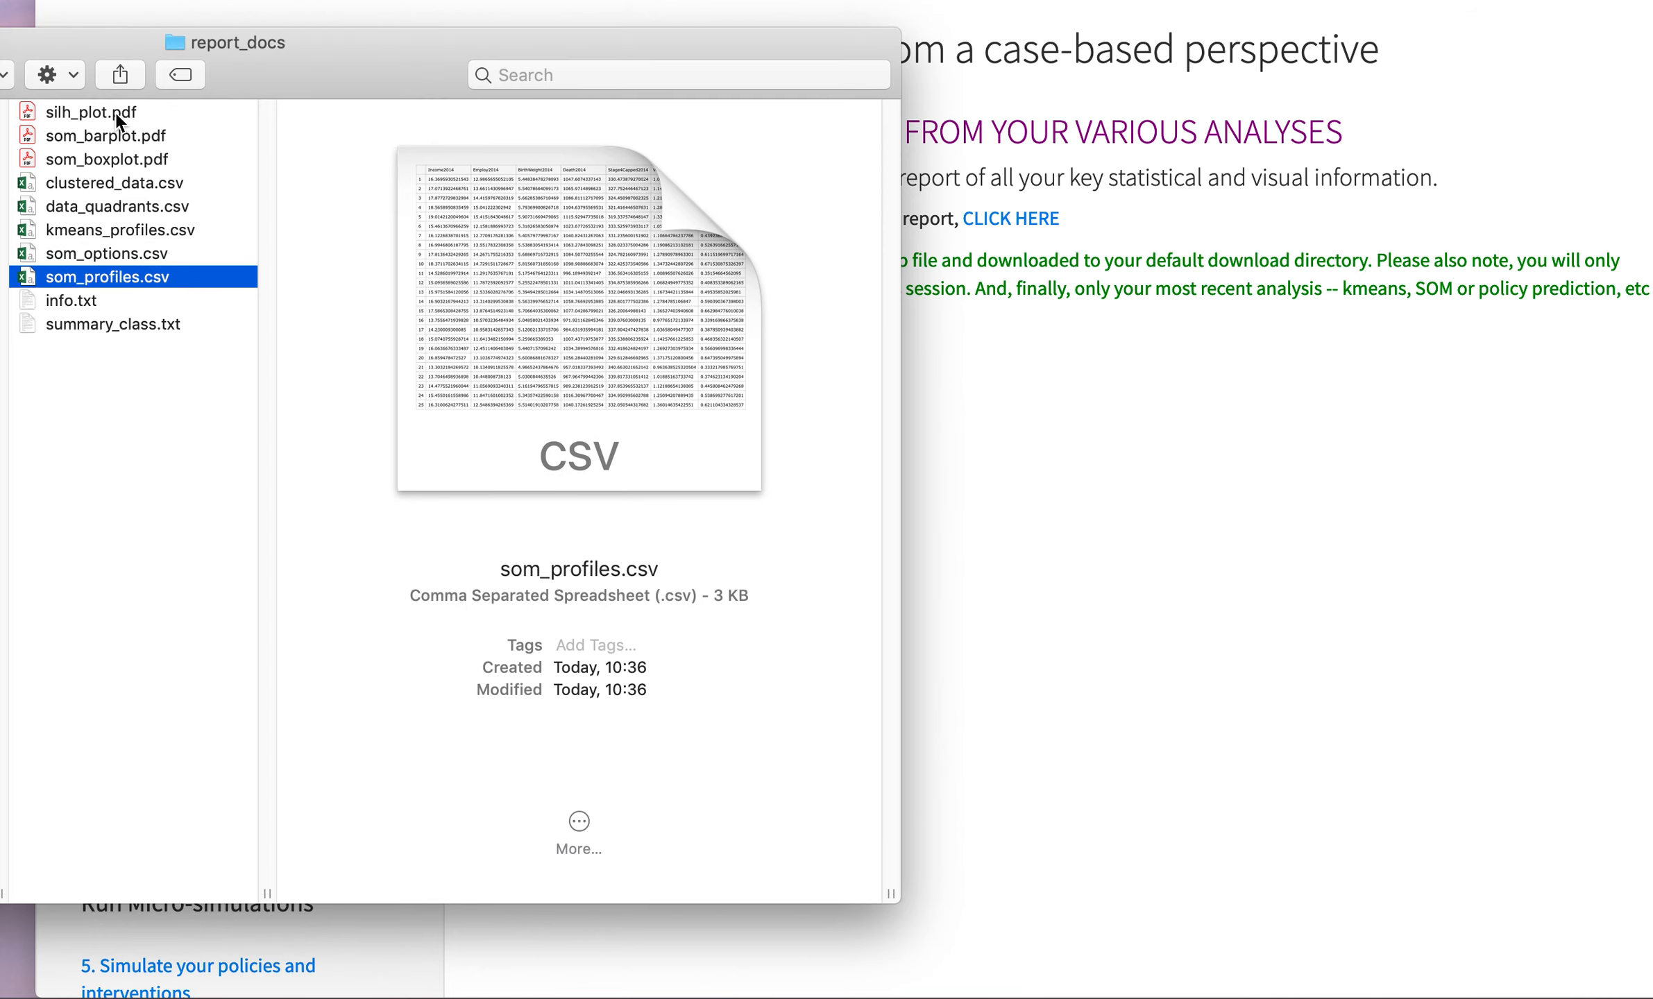
pyautogui.press('Down')
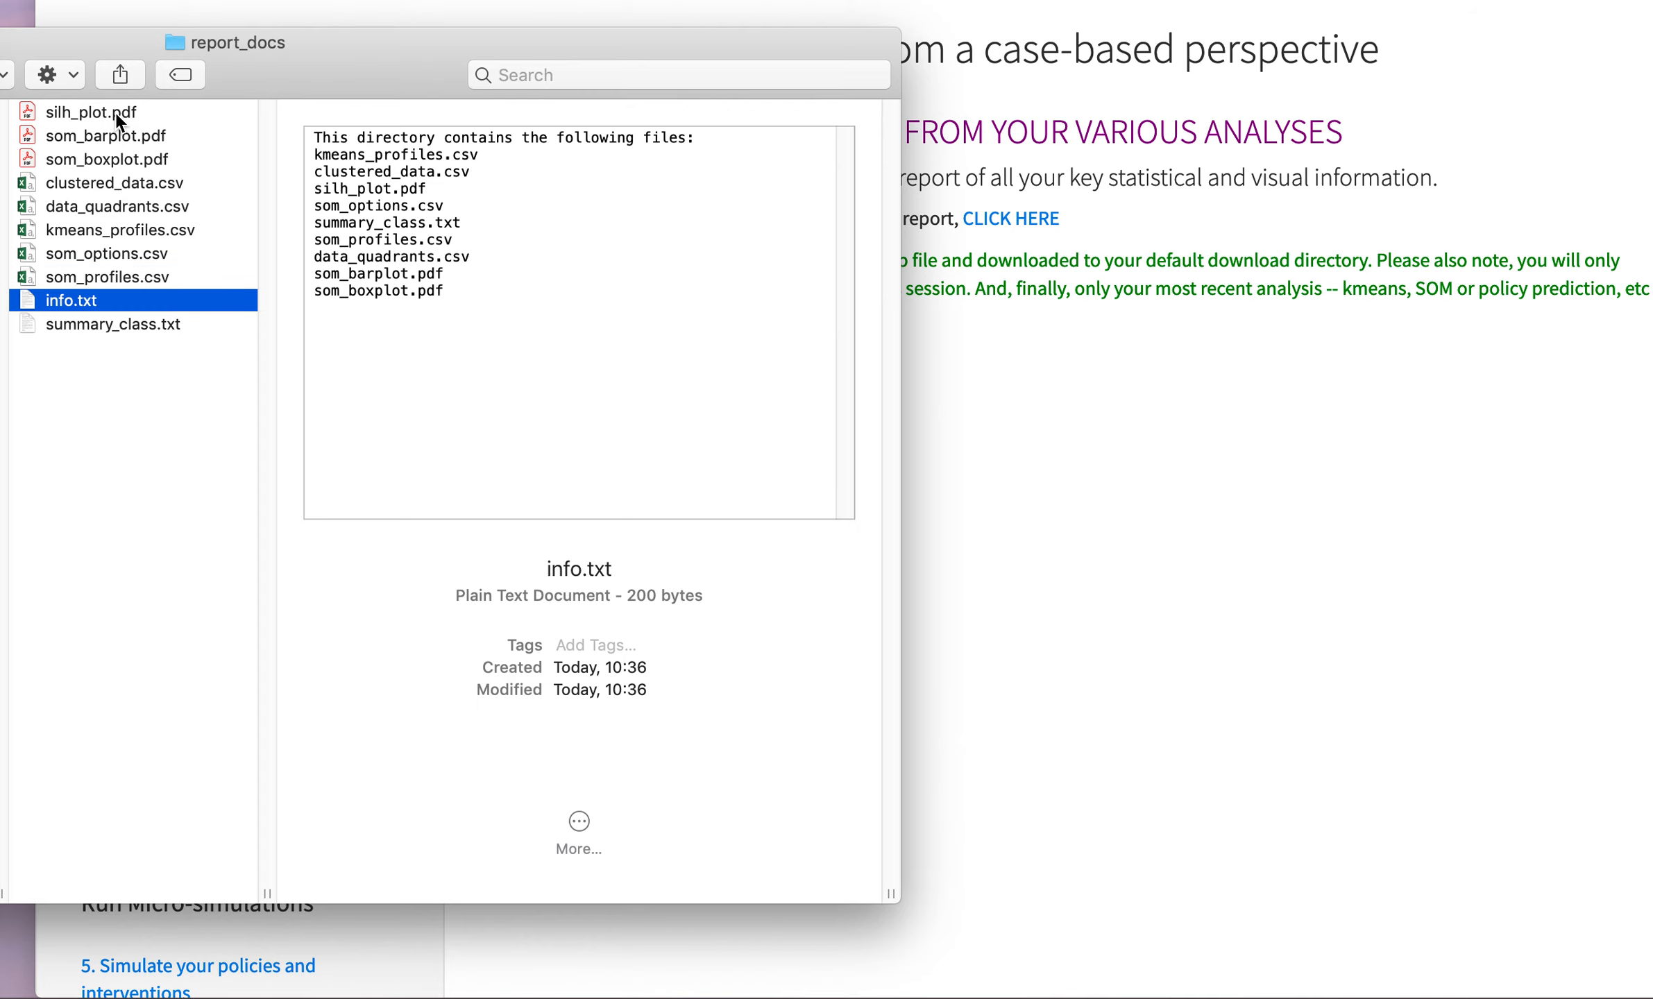
pyautogui.press('Down')
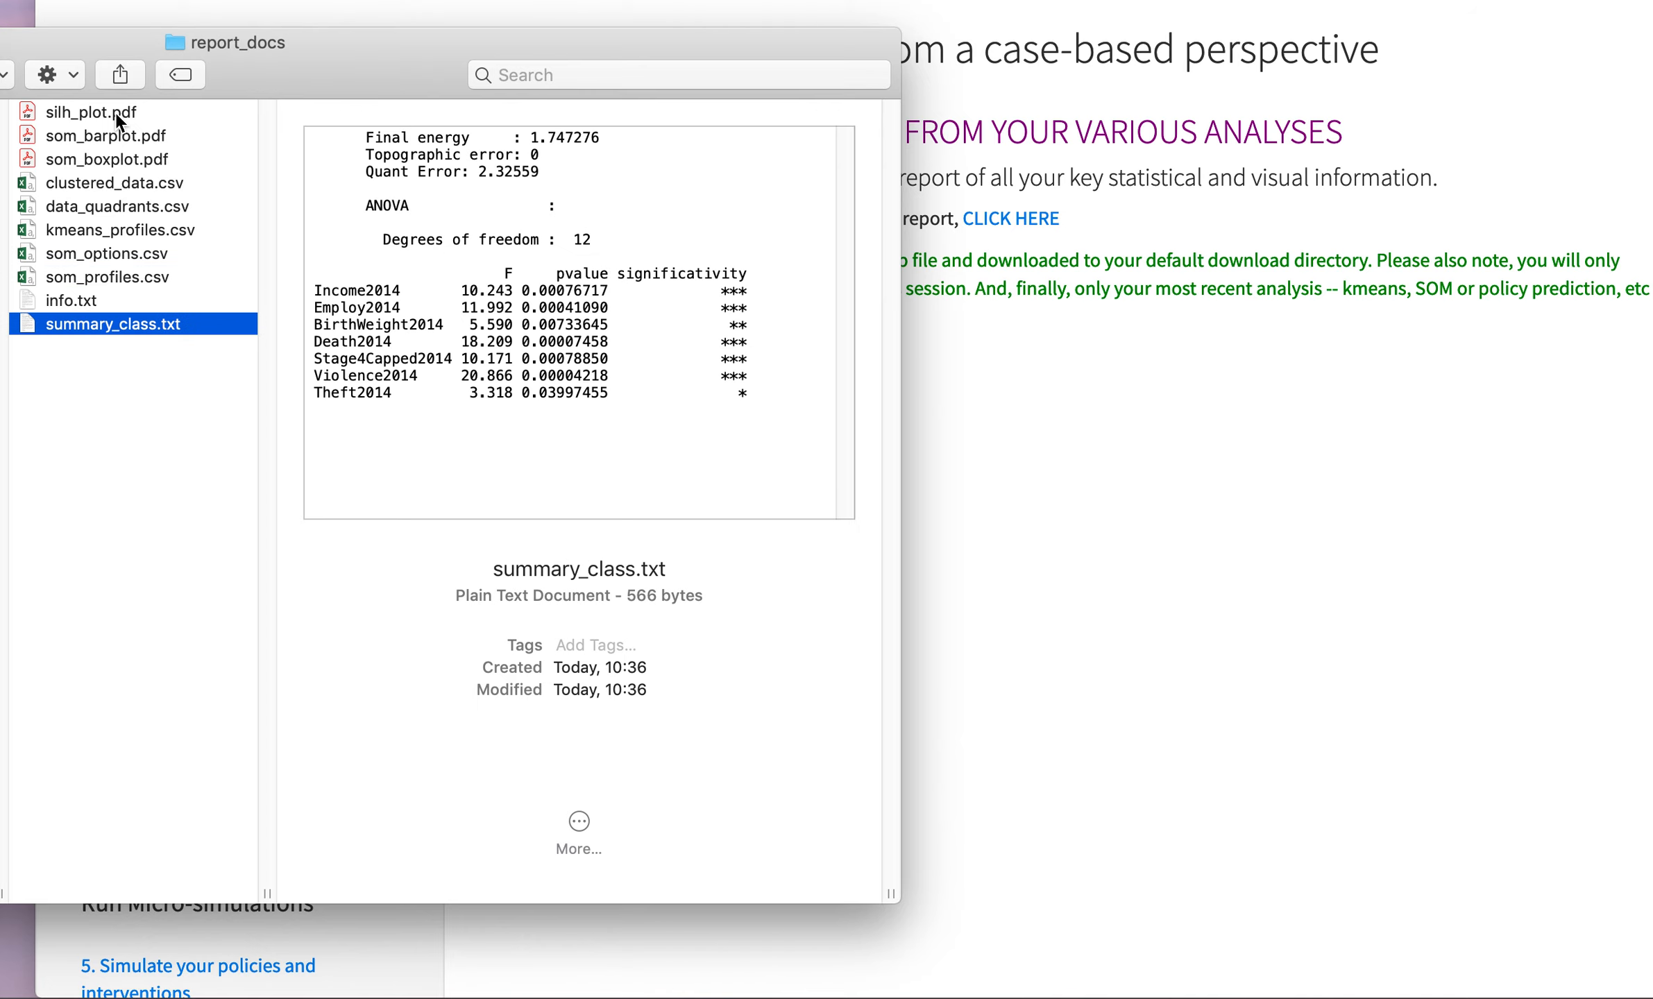
pyautogui.click(1164, 539)
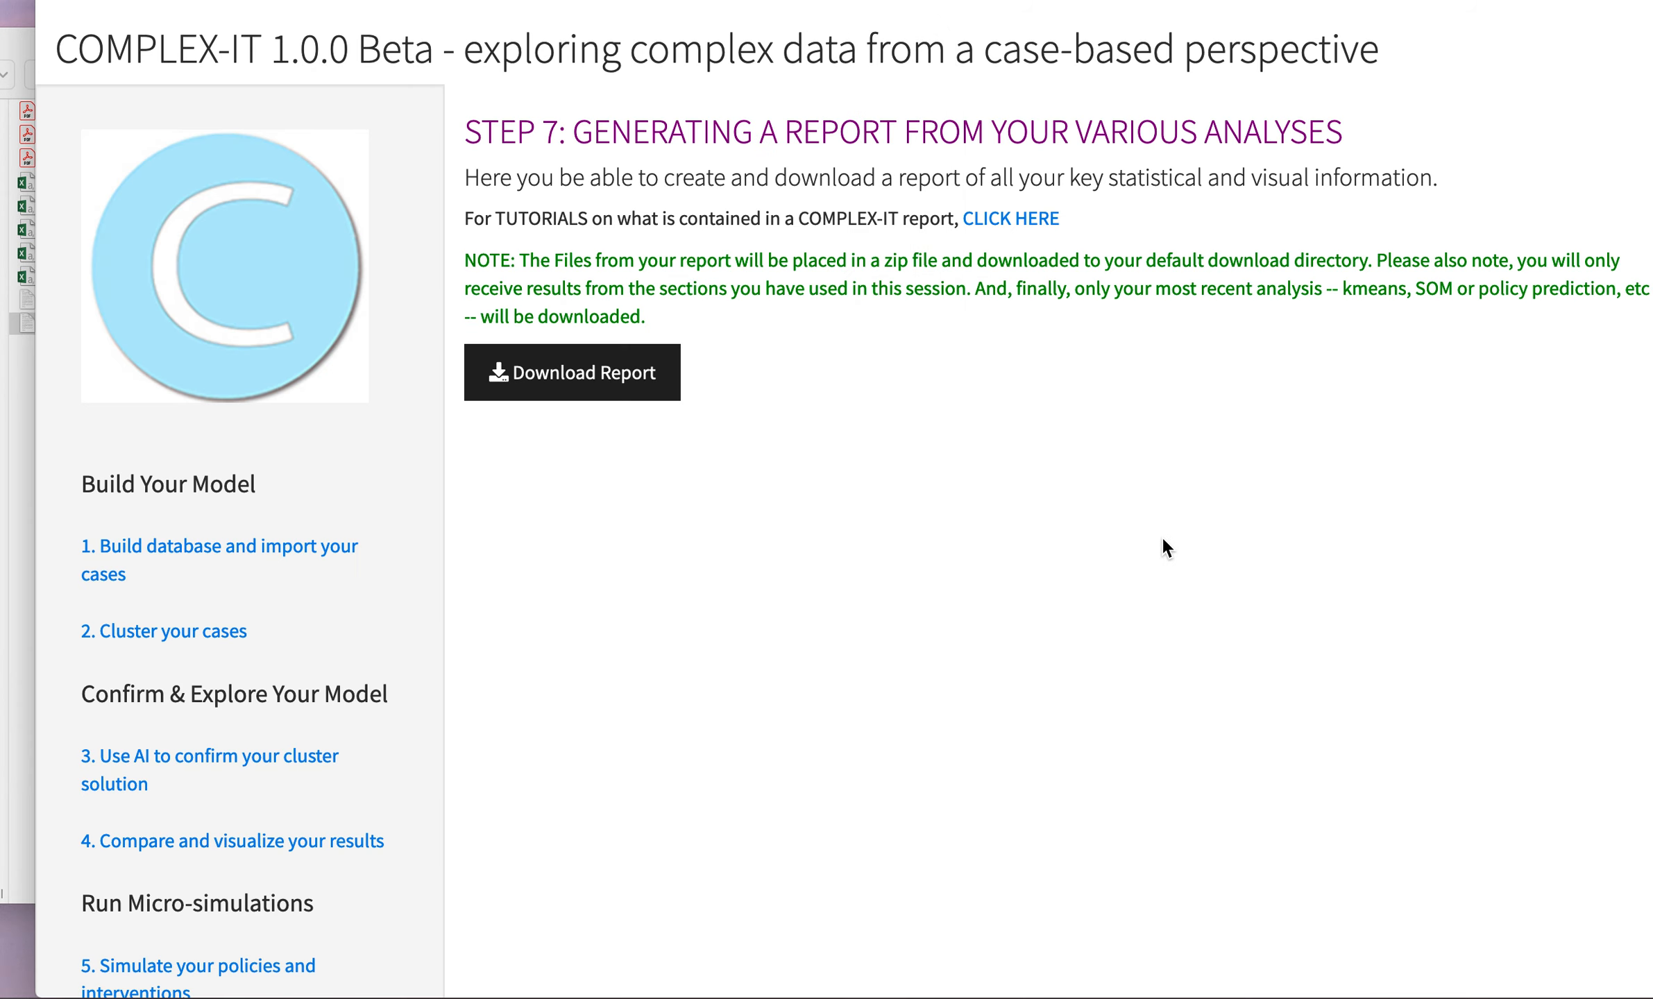